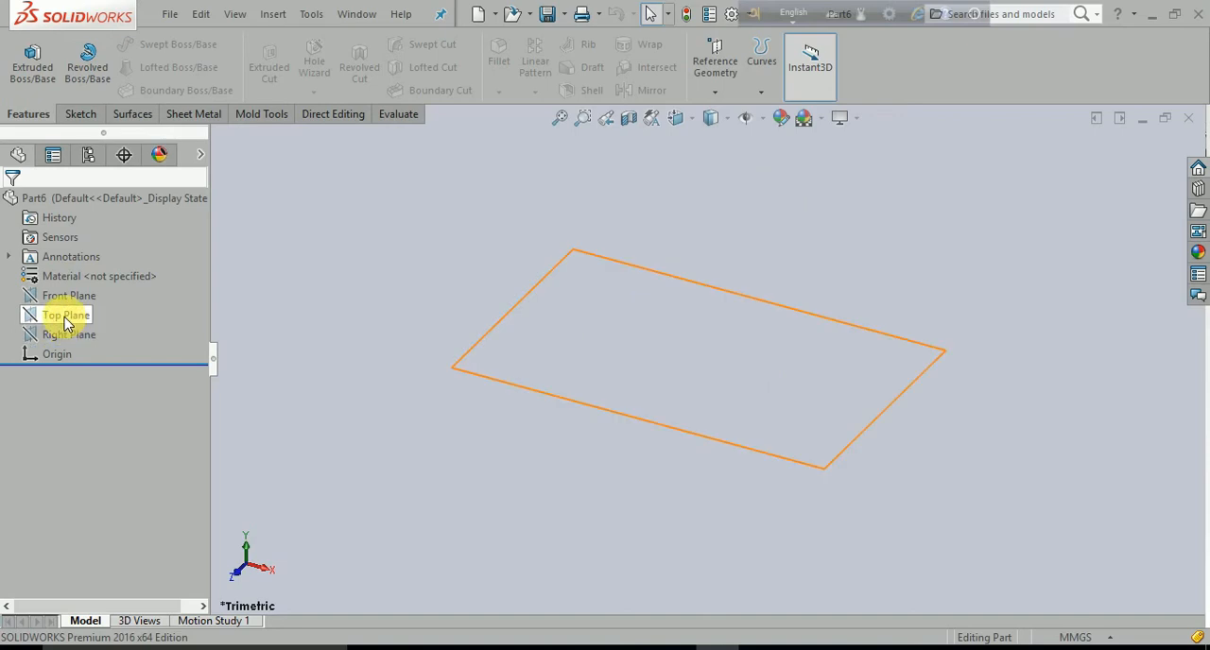
- Start a sketch on the Top Plane and draw a circle about 117 mm in diameter centred on the origin
click(66, 319)
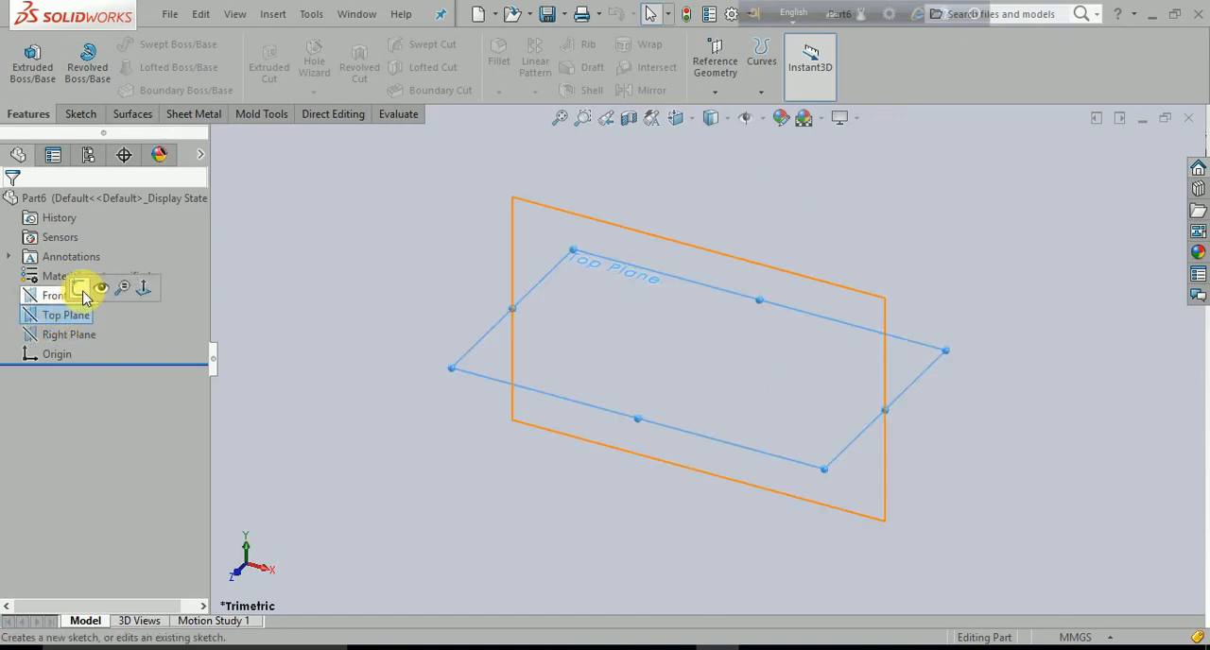
click(88, 293)
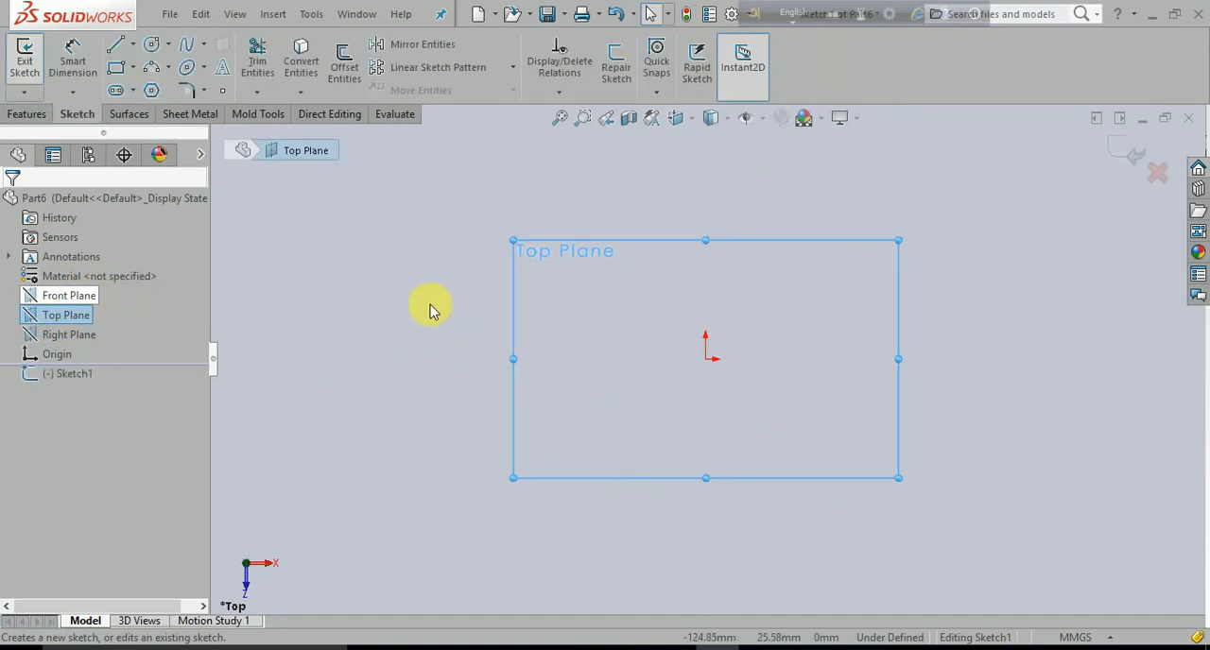
click(153, 49)
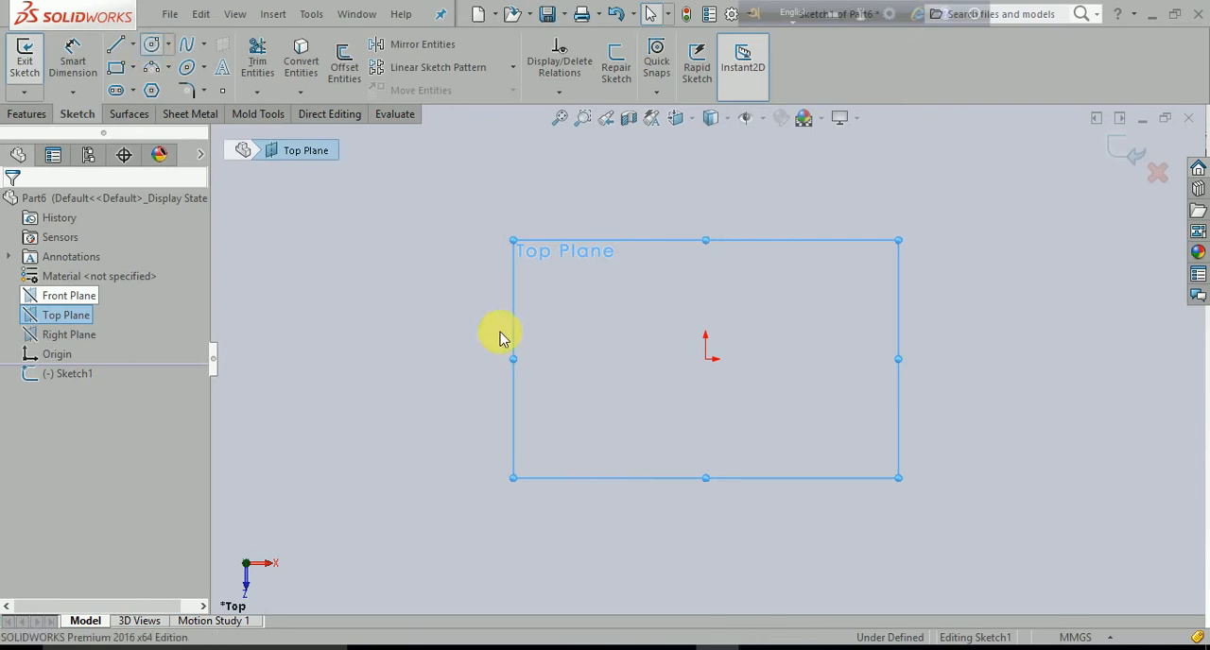
click(705, 358)
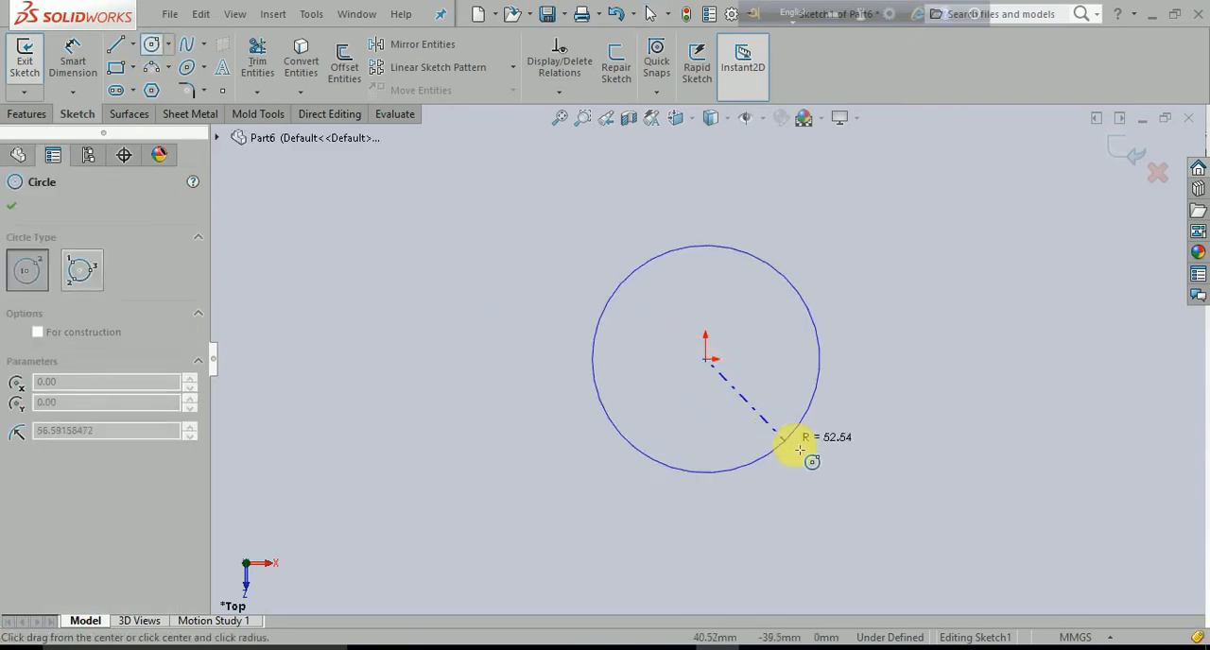
click(699, 483)
key(Escape)
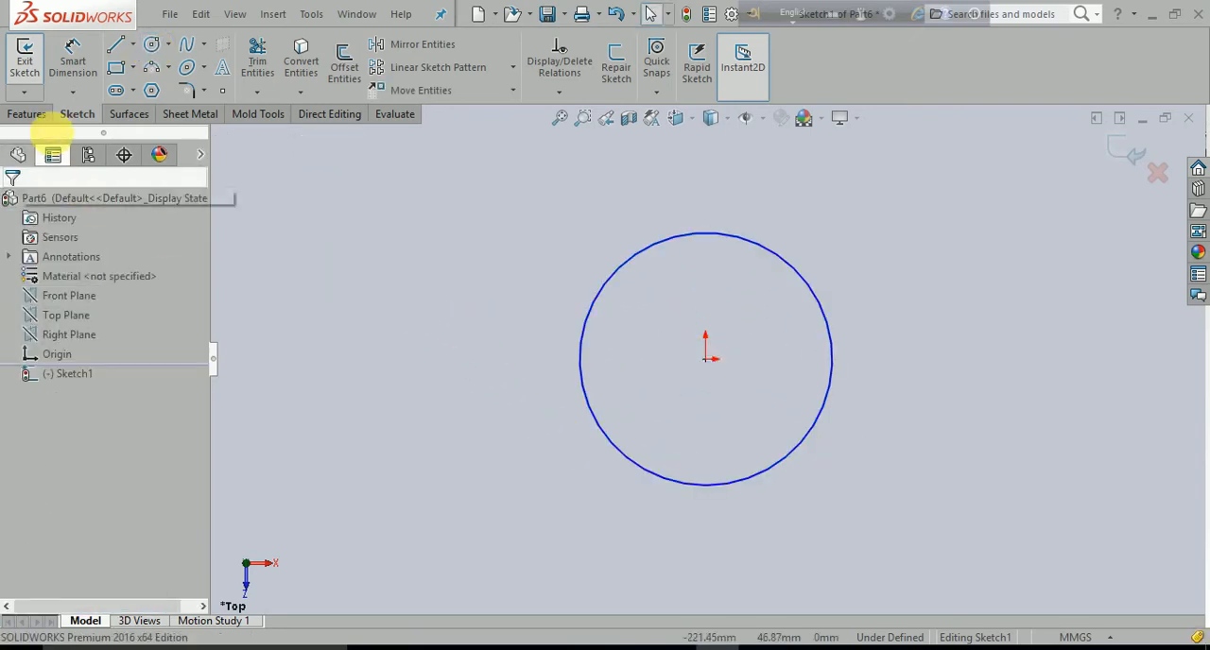
- Dimension the circle's diameter as 100 mm
click(73, 66)
click(624, 268)
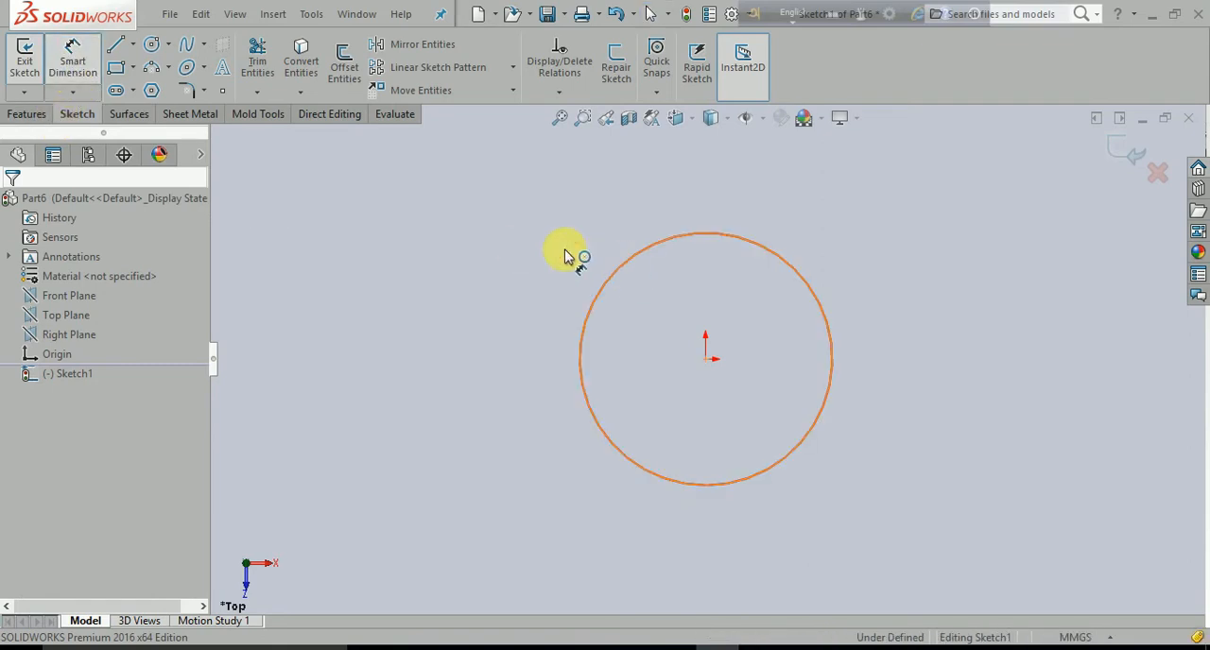
click(411, 198)
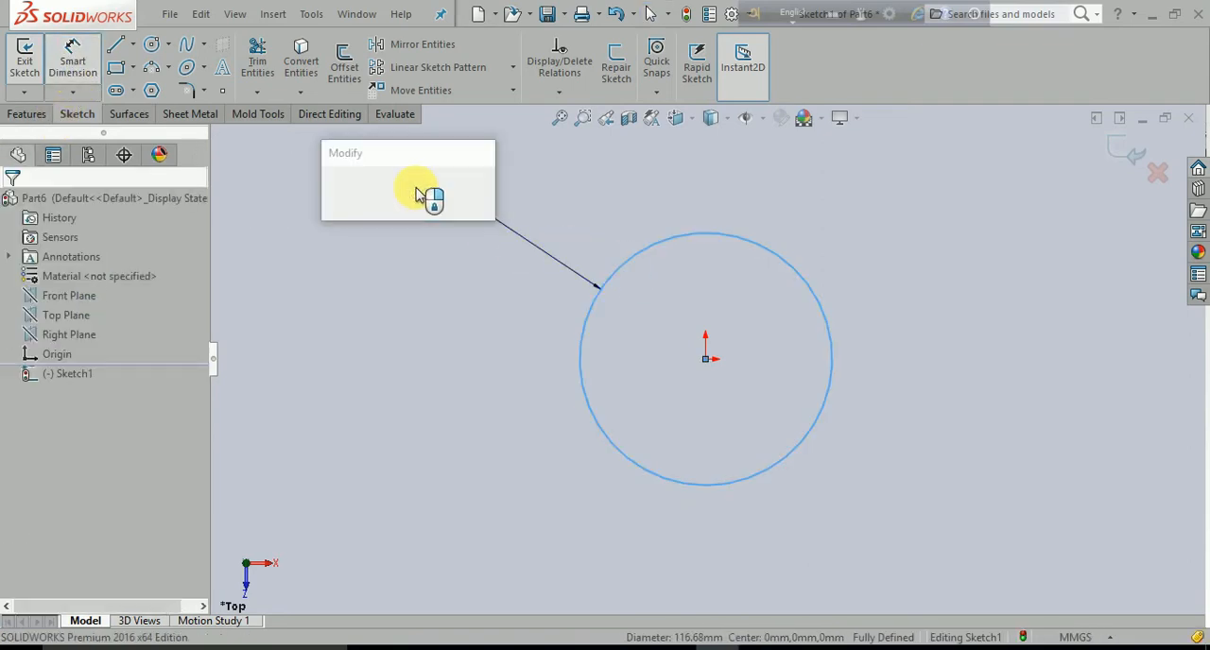
text(100)
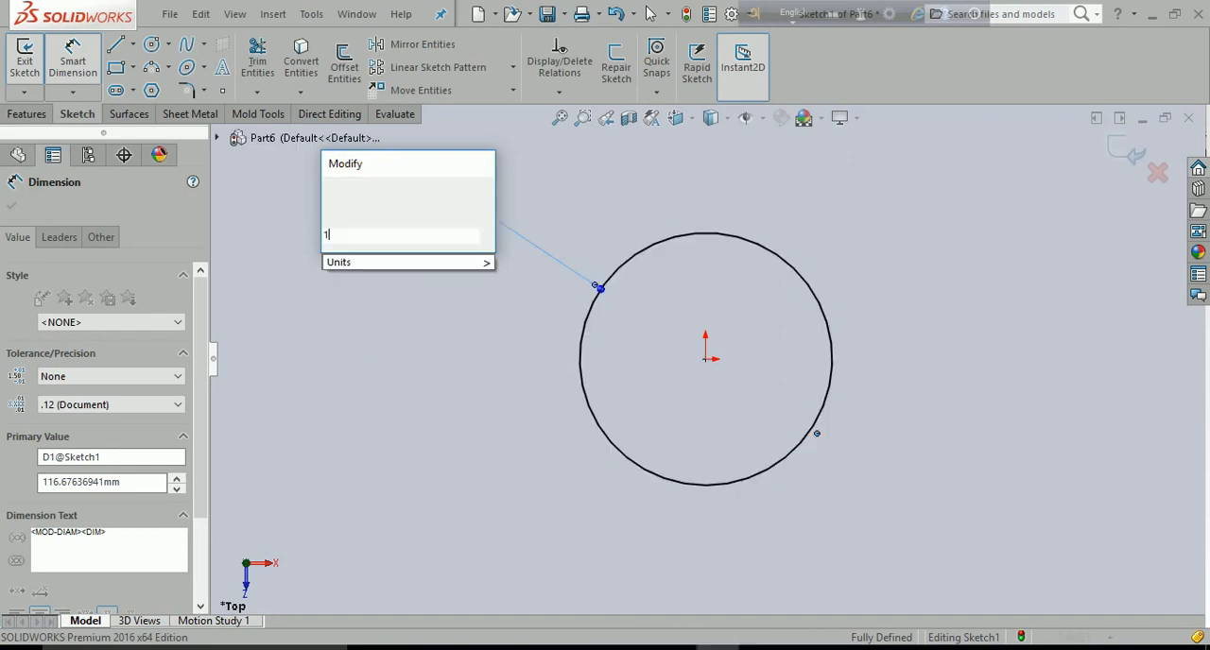
key(Return)
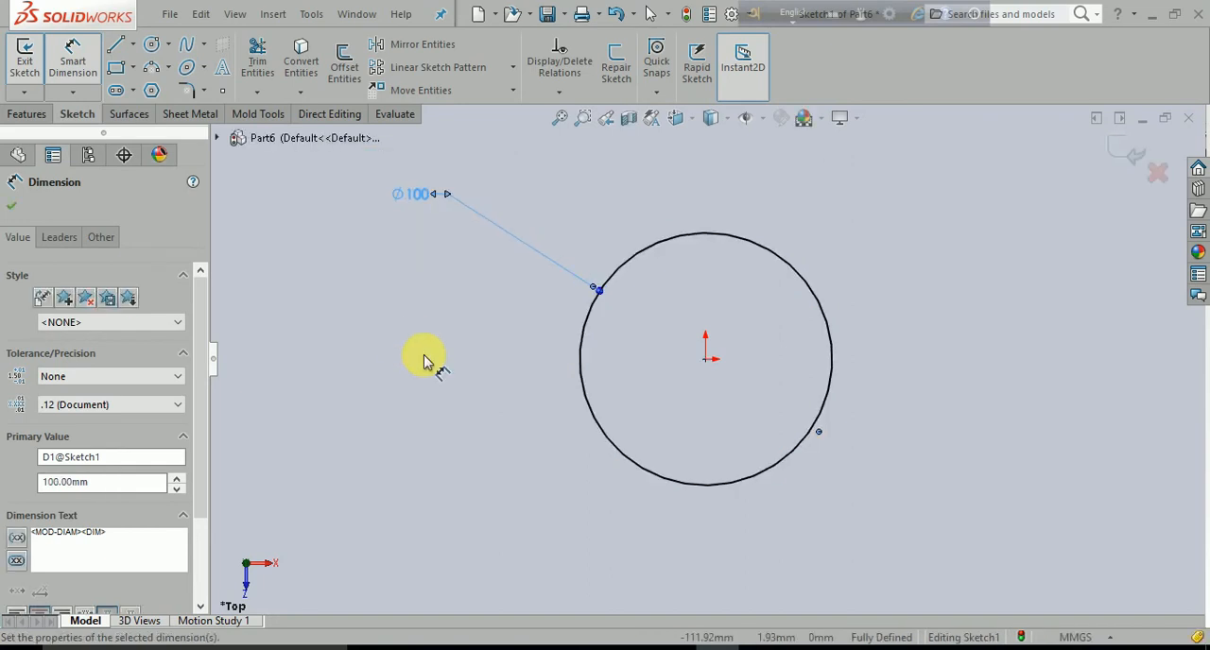
click(424, 360)
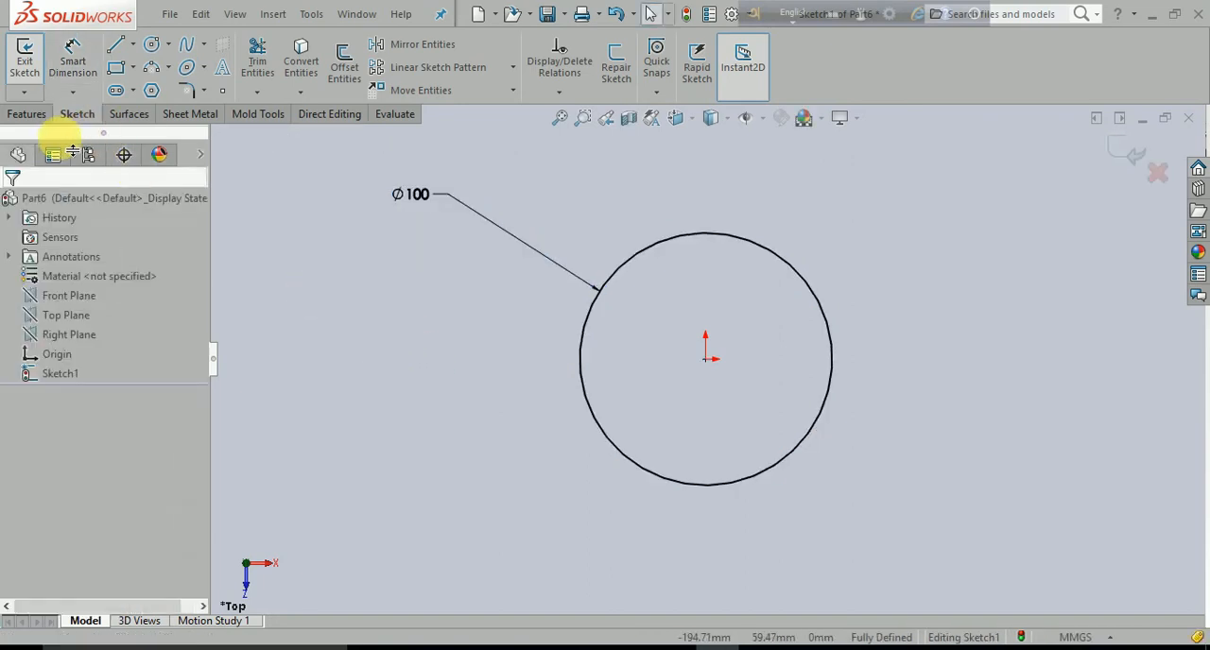
- Extrude the circle into a solid cylinder with a blind depth of 100 mm
click(42, 118)
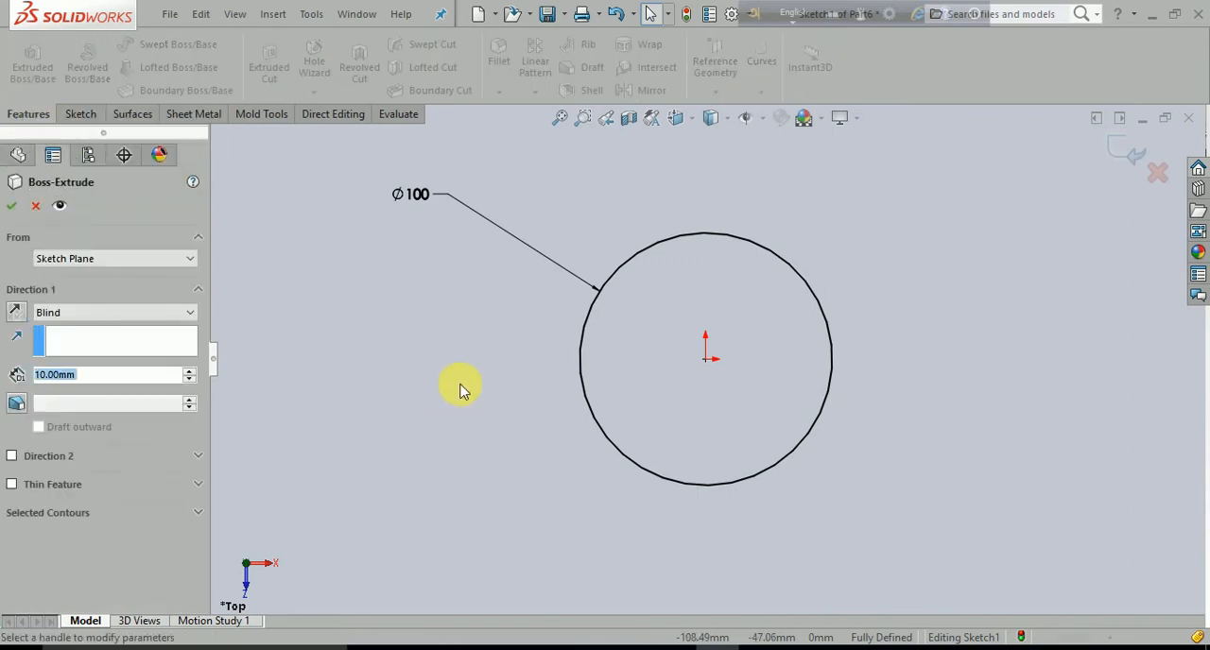
text(200)
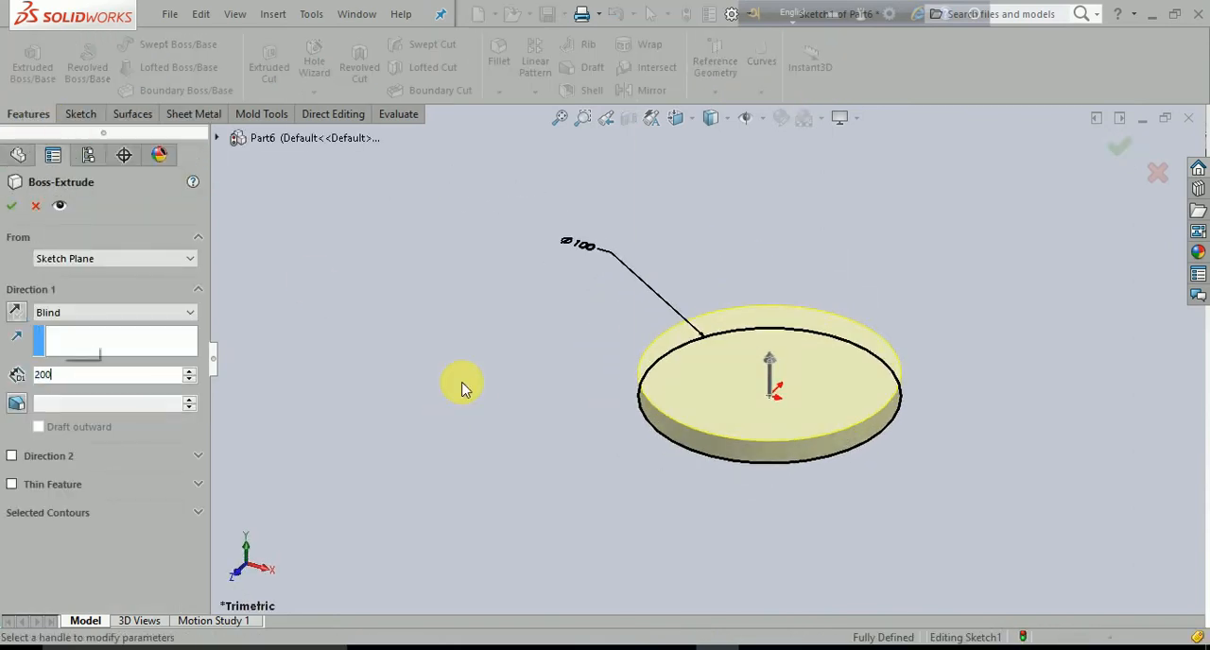
key(Return)
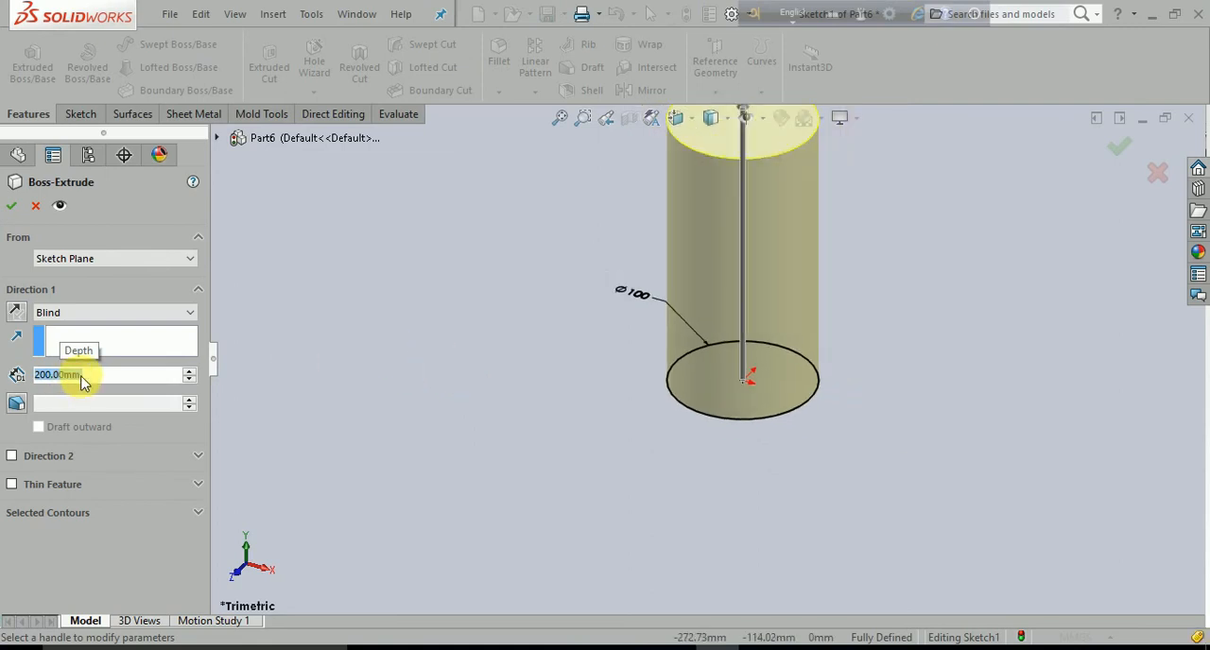
text(100)
key(Return)
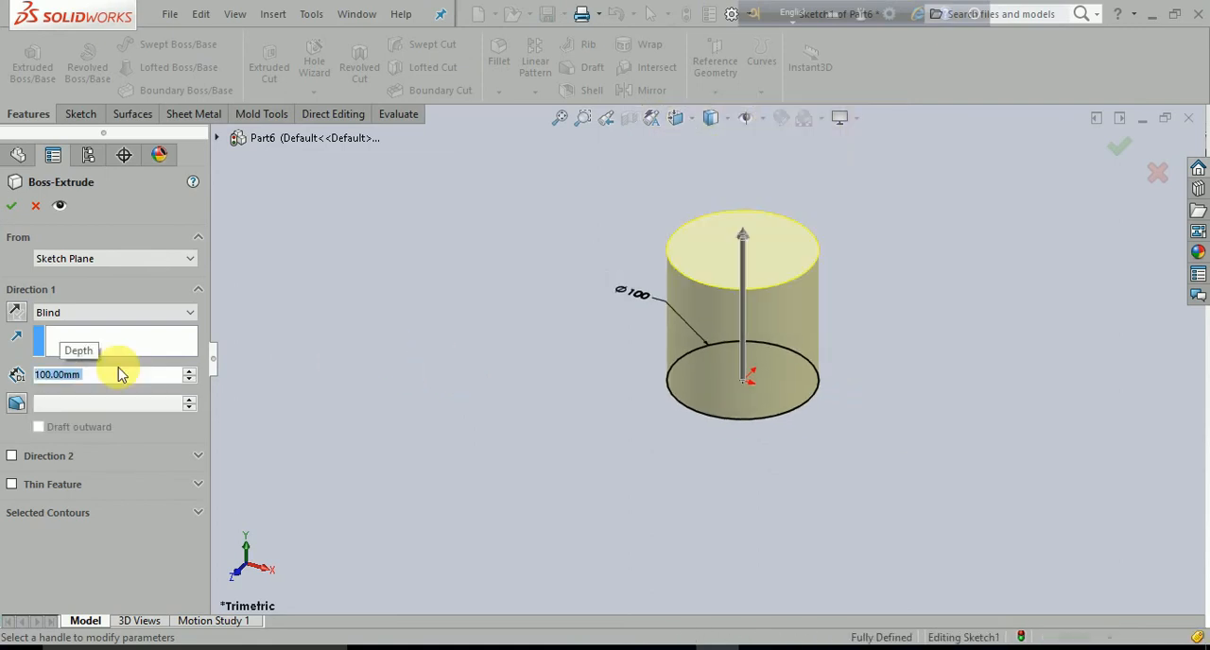
click(13, 206)
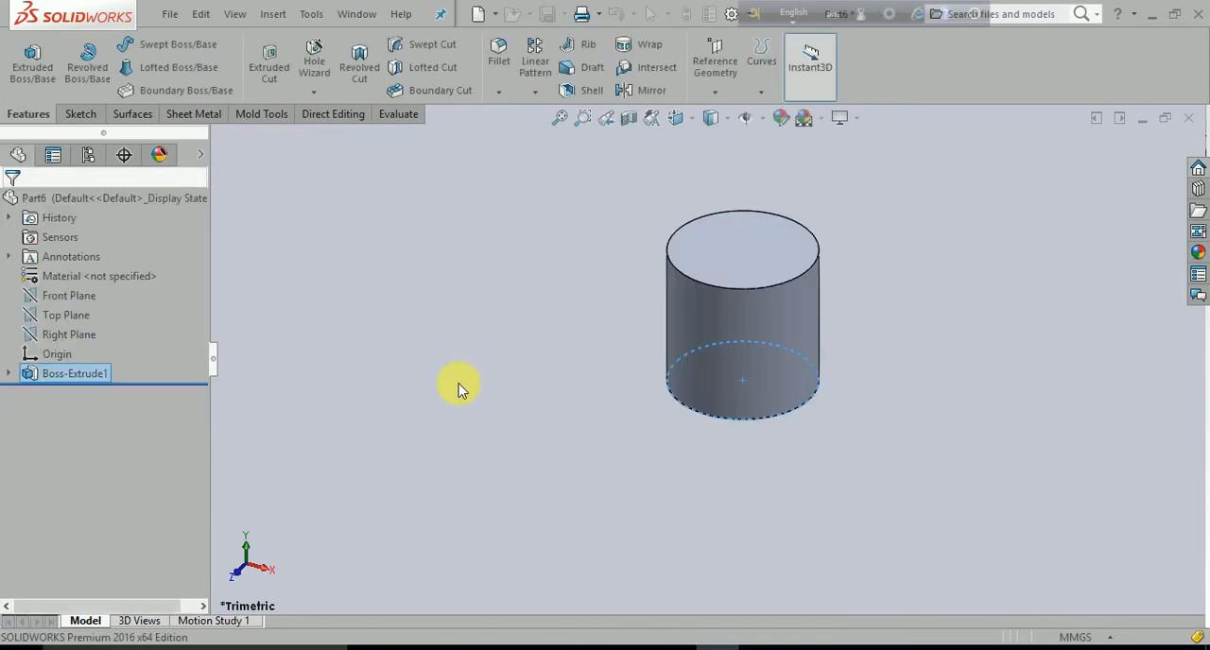
- Start a sketch on the Front Plane and draw a small corner rectangle inward from the cylinder's right edge, near its top
scroll(842, 278, down, 3)
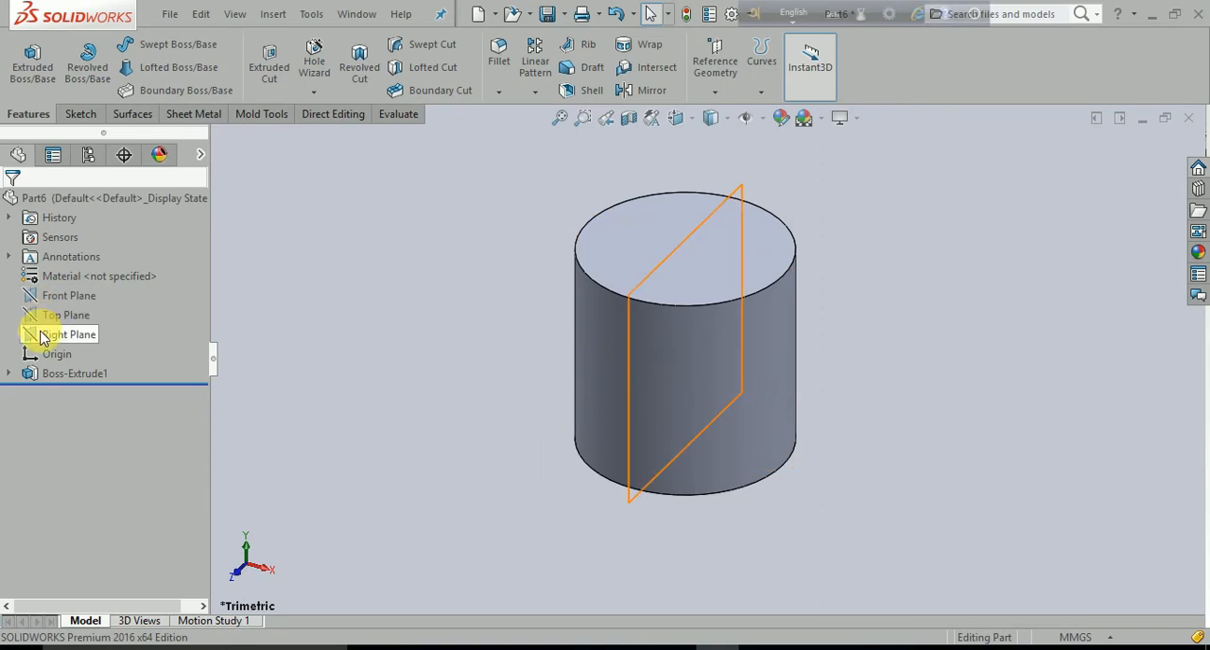
click(59, 296)
click(83, 273)
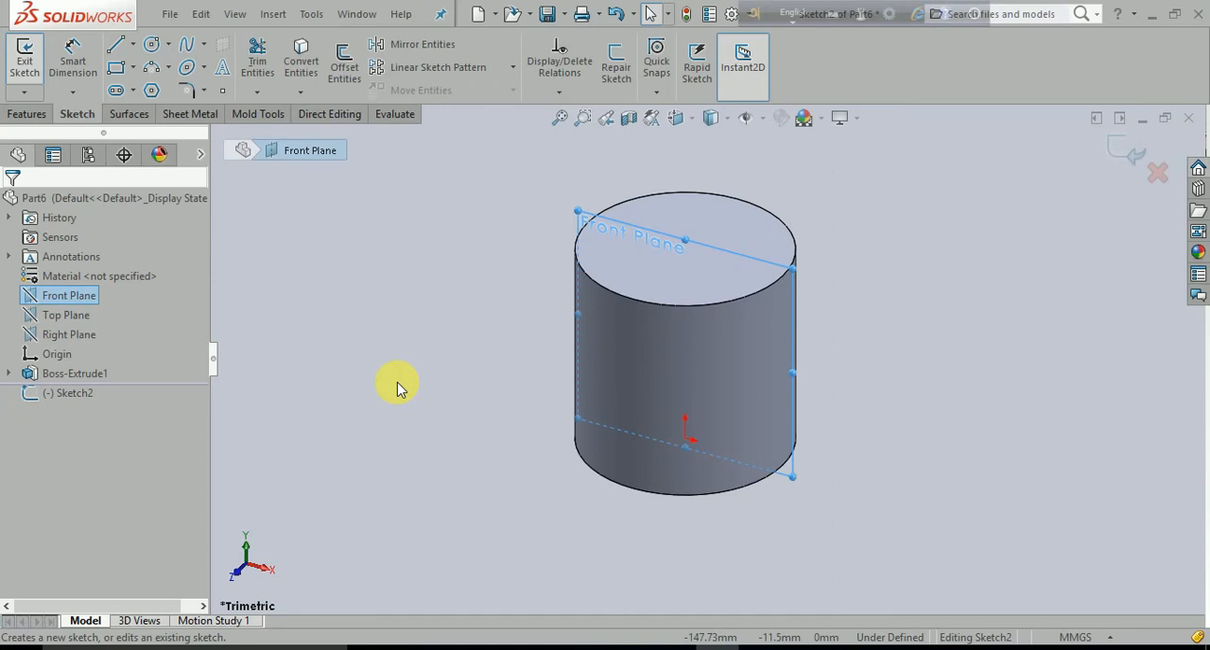
key(ctrl+8)
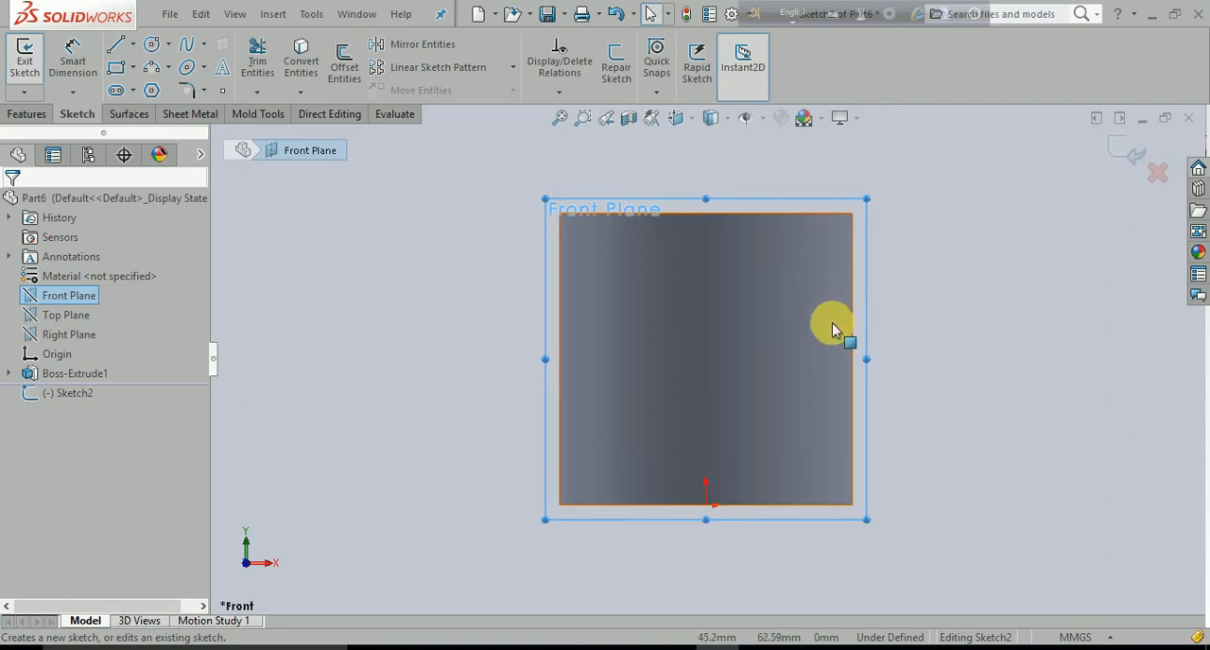
click(121, 72)
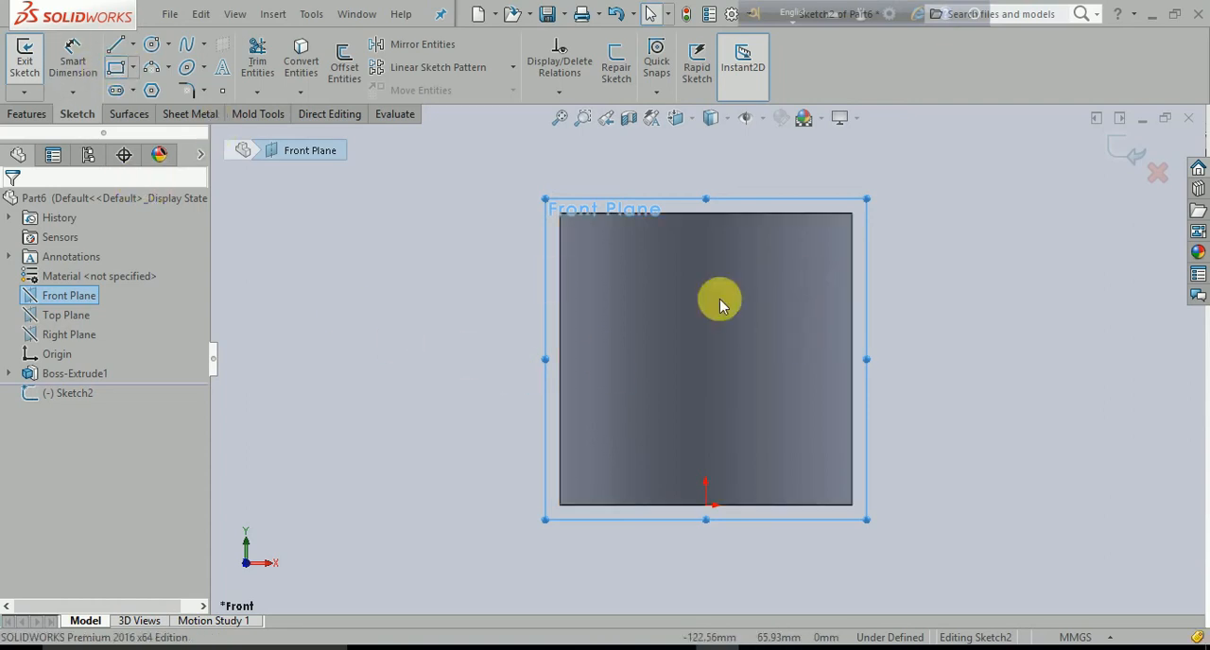
scroll(865, 321, down, 3)
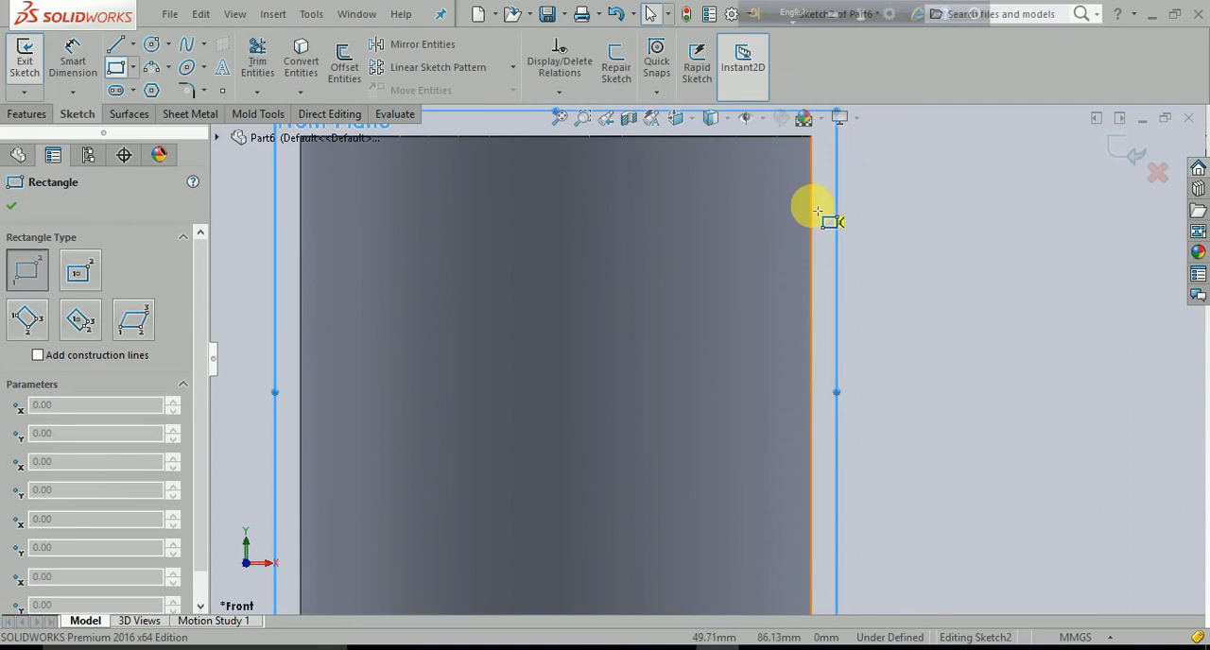
drag(810, 206, 747, 263)
key(Escape)
scroll(879, 326, up, 3)
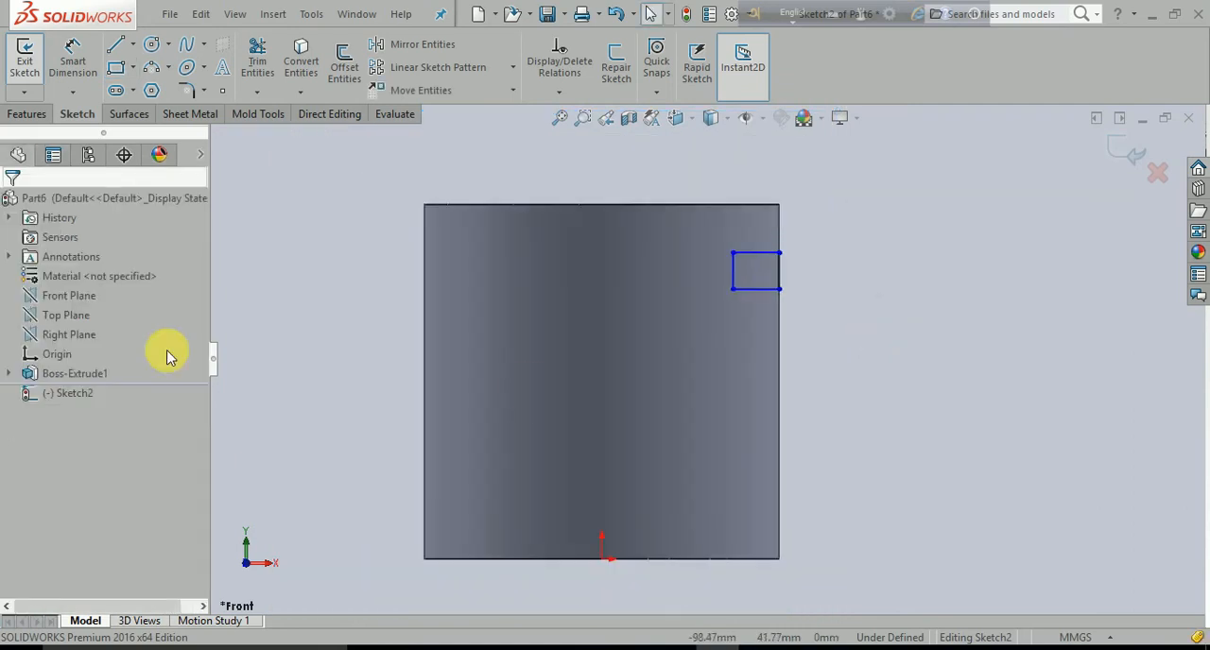
- Draw a three-point arc of about 8 mm radius below the rectangle, with both endpoints on the cylinder's right edge and bulging inward
click(160, 70)
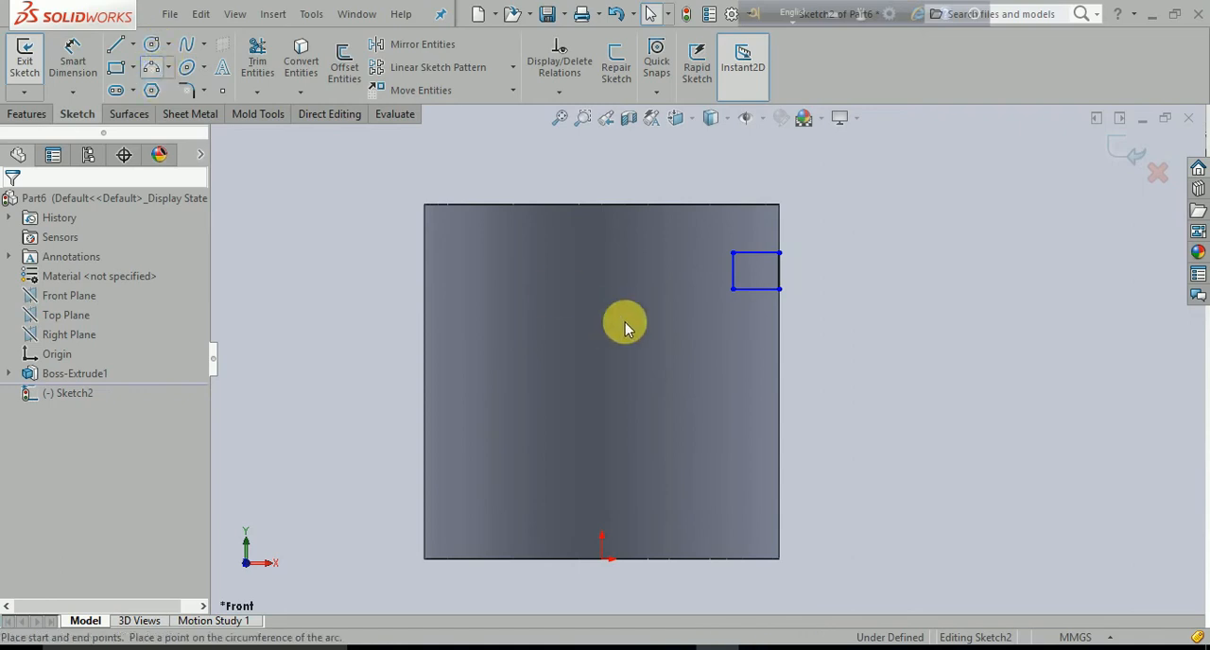
click(782, 360)
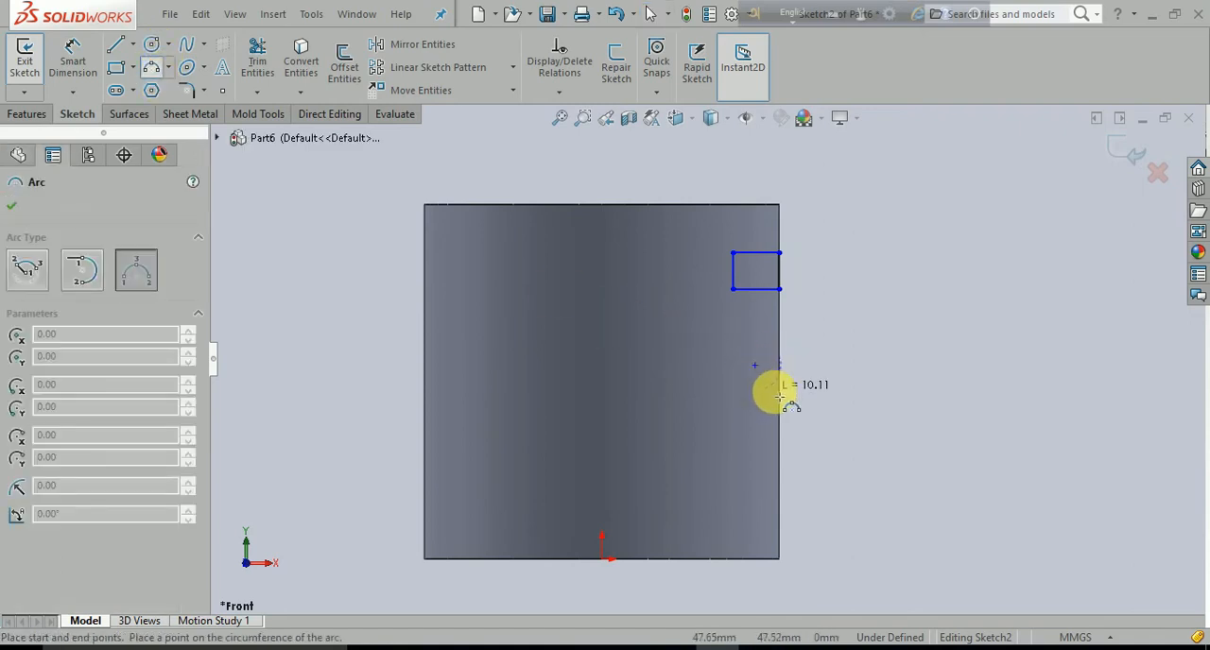
click(781, 408)
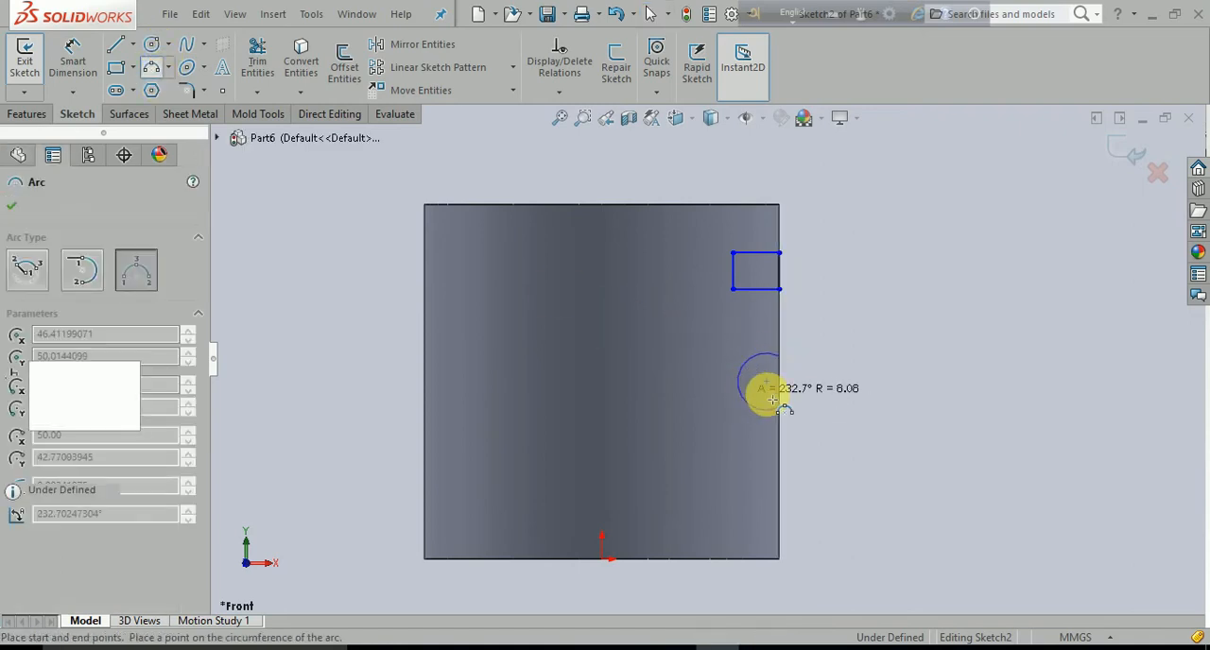
click(735, 394)
key(Escape)
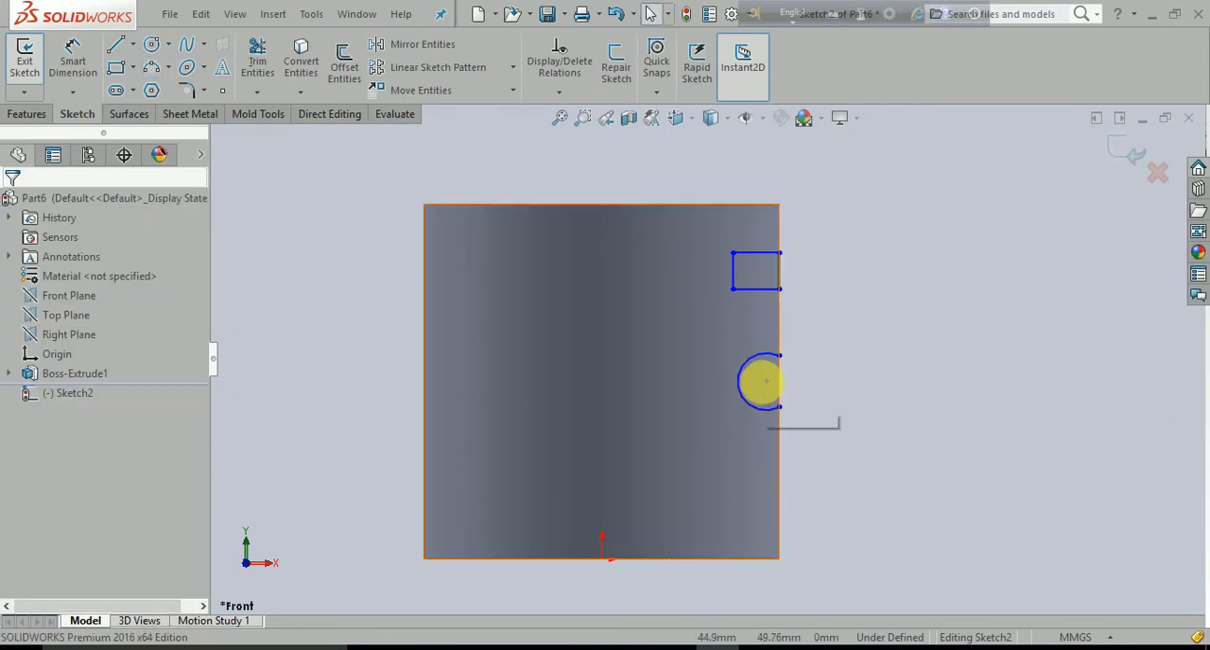
- Reshape the arc into a near semicircle with its centre at the cylinder's right edge
click(766, 384)
click(770, 381)
ctrl+click(778, 380)
click(838, 407)
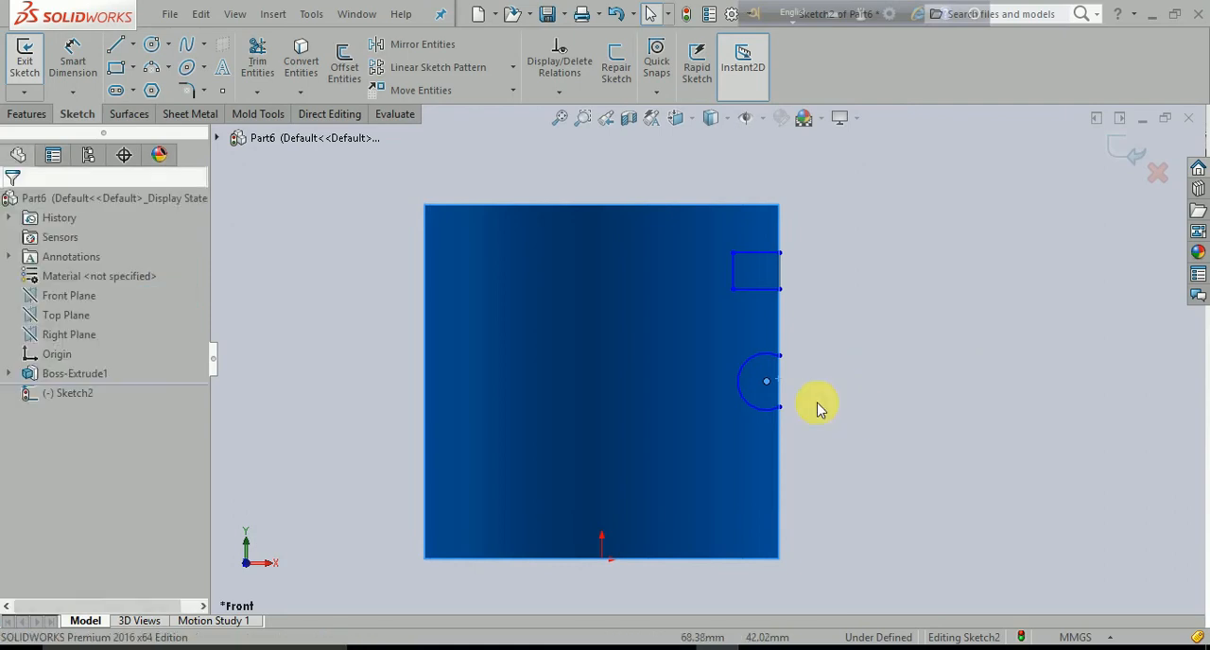
click(773, 383)
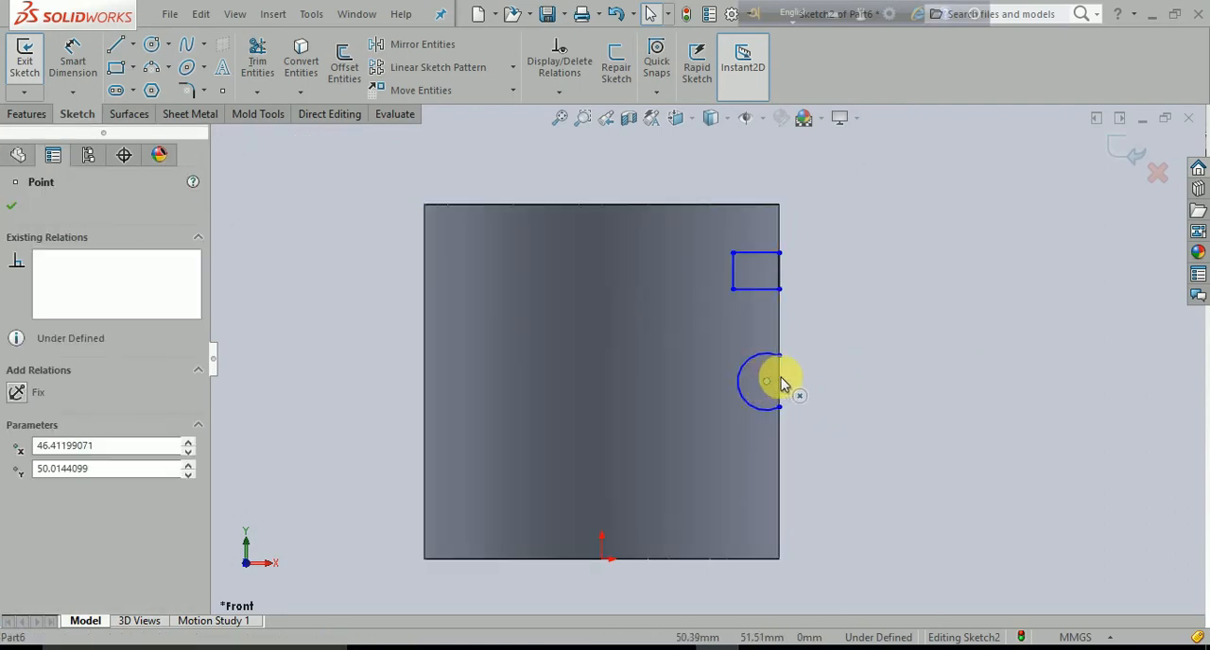
click(804, 407)
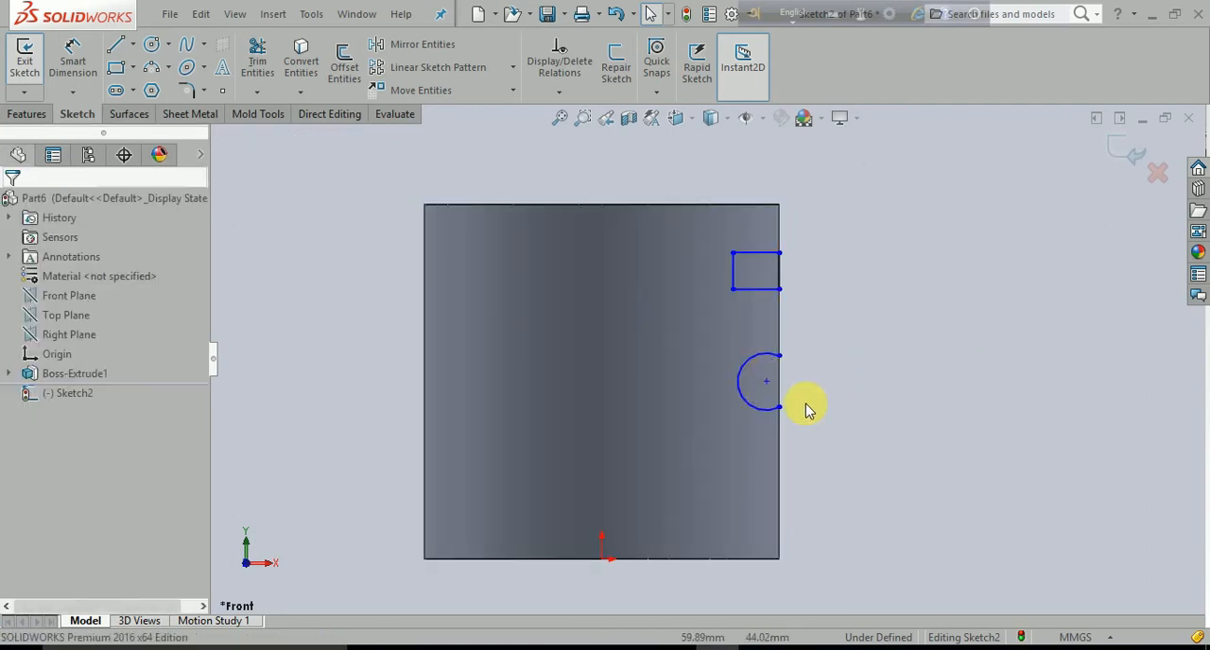
click(751, 383)
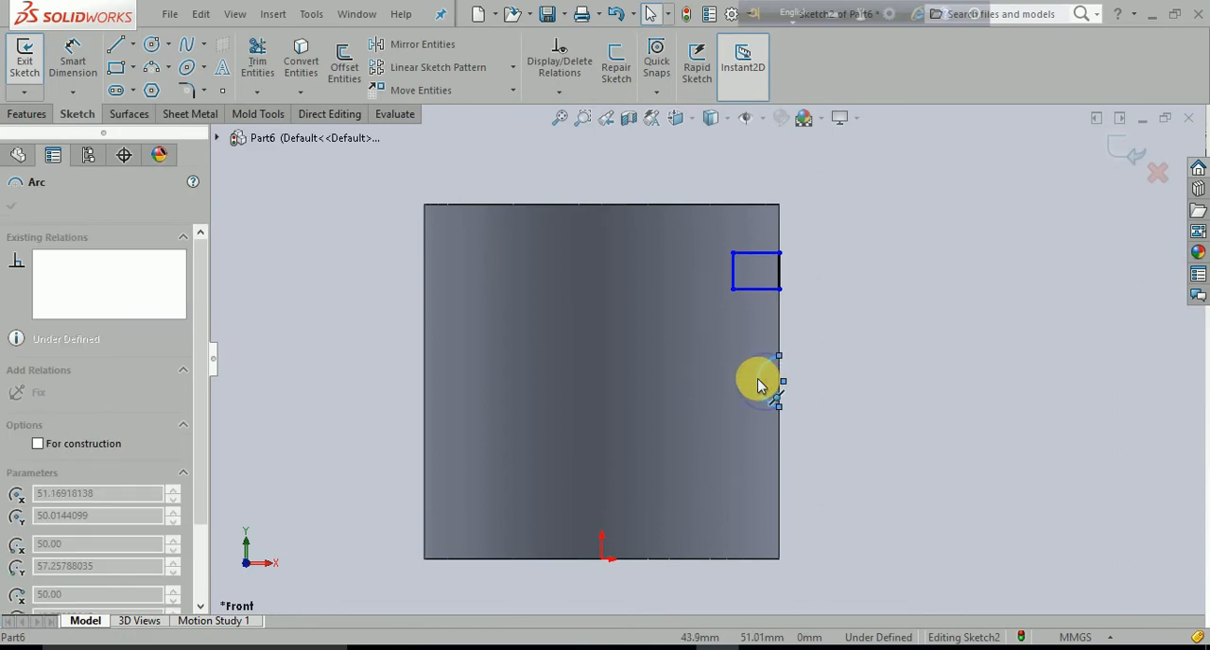
click(851, 415)
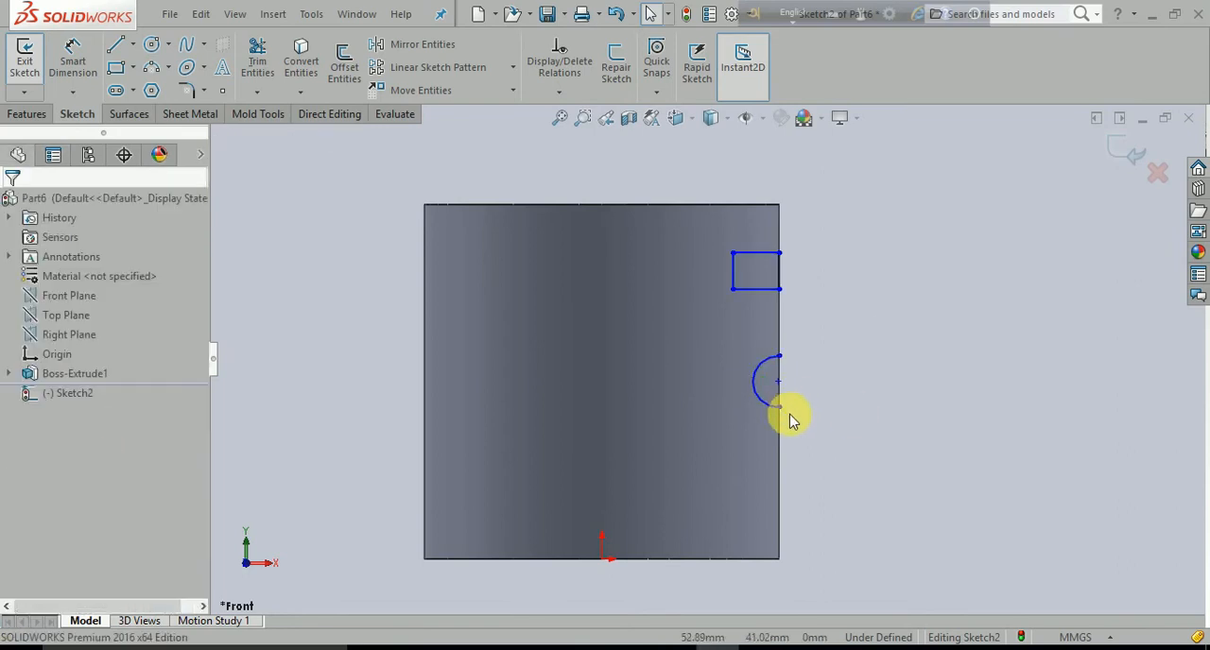
- Draw a second small corner rectangle inward from the cylinder's right edge, below the semicircle and near the base
key(z)
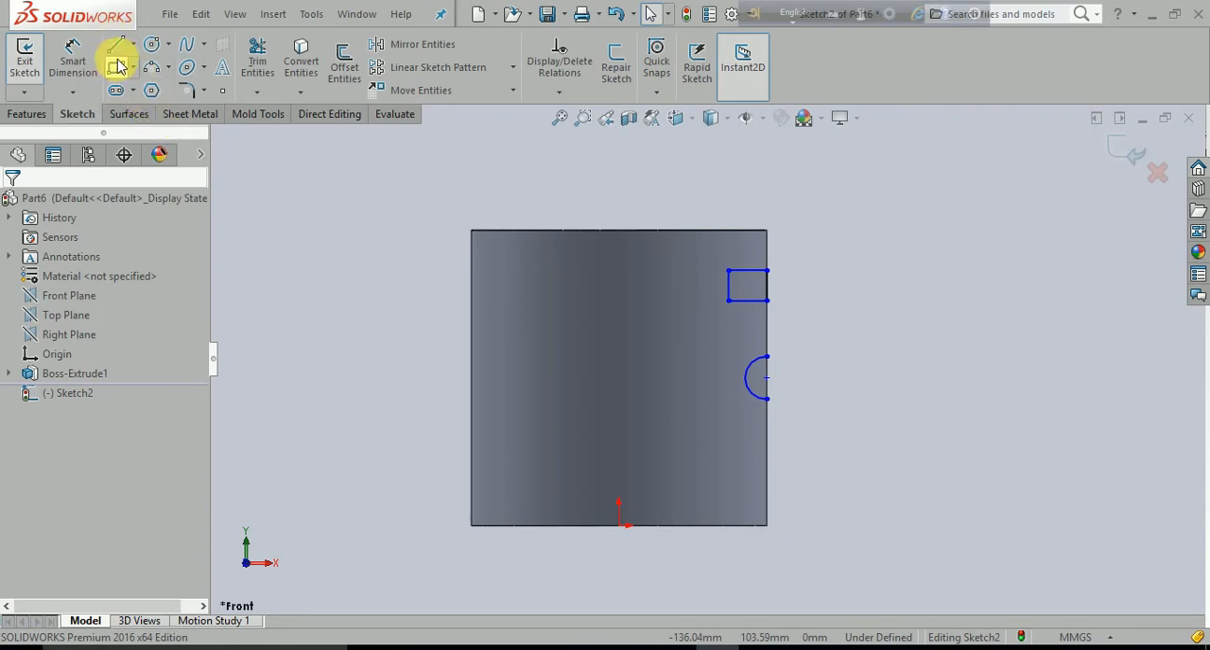
click(771, 493)
click(728, 459)
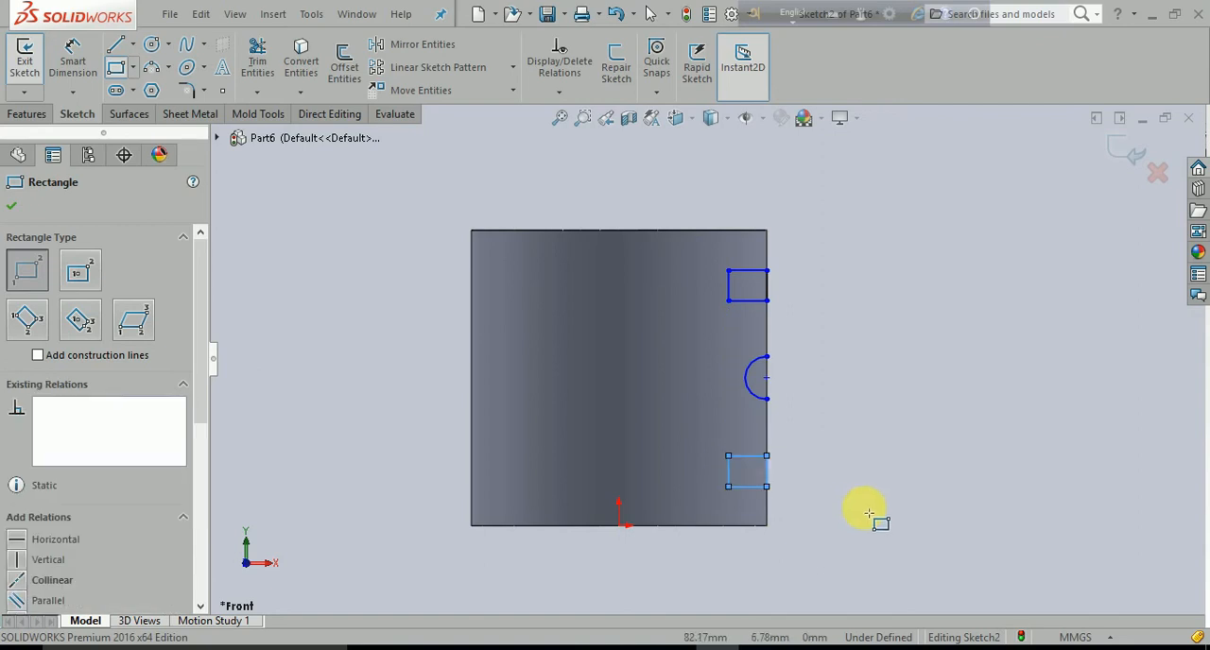
key(Escape)
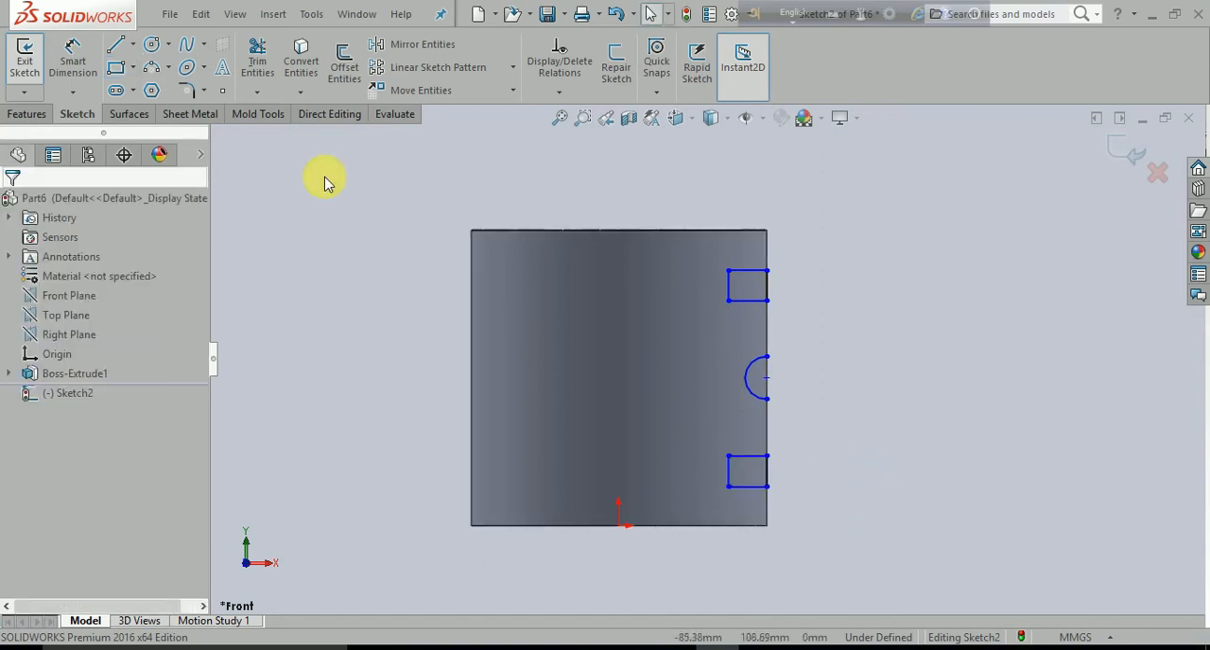
- Close the semicircular profile with a vertical line joining the arc's two endpoints along the cylinder's edge
click(115, 45)
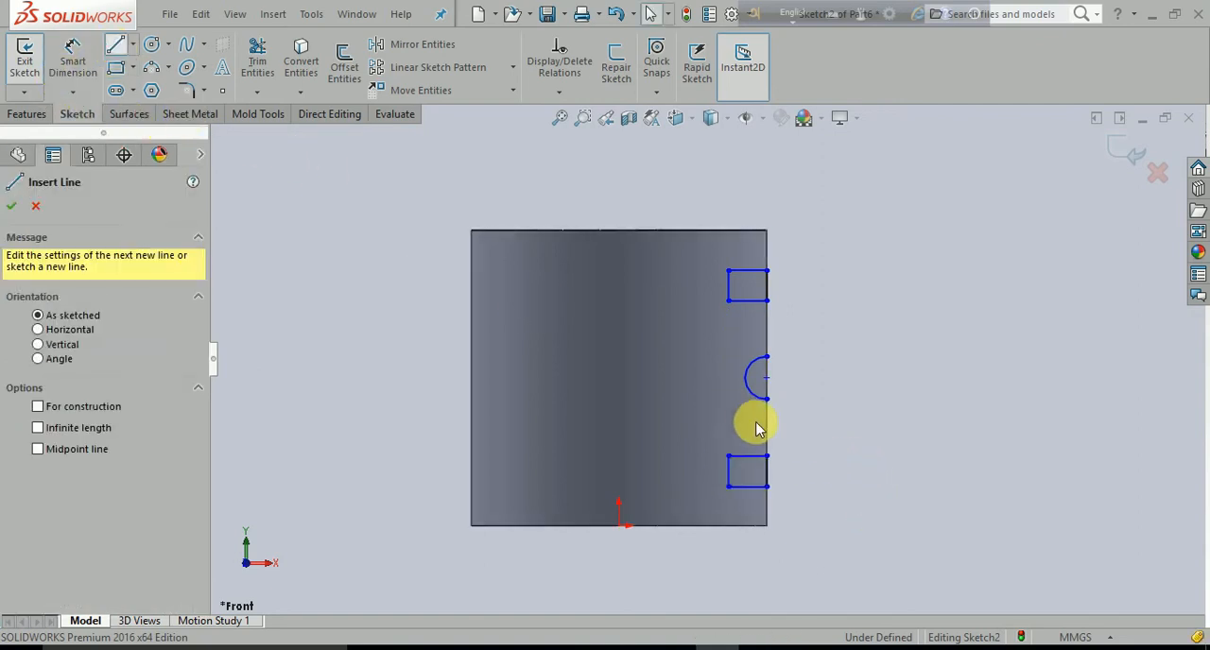
scroll(760, 378, down, 5)
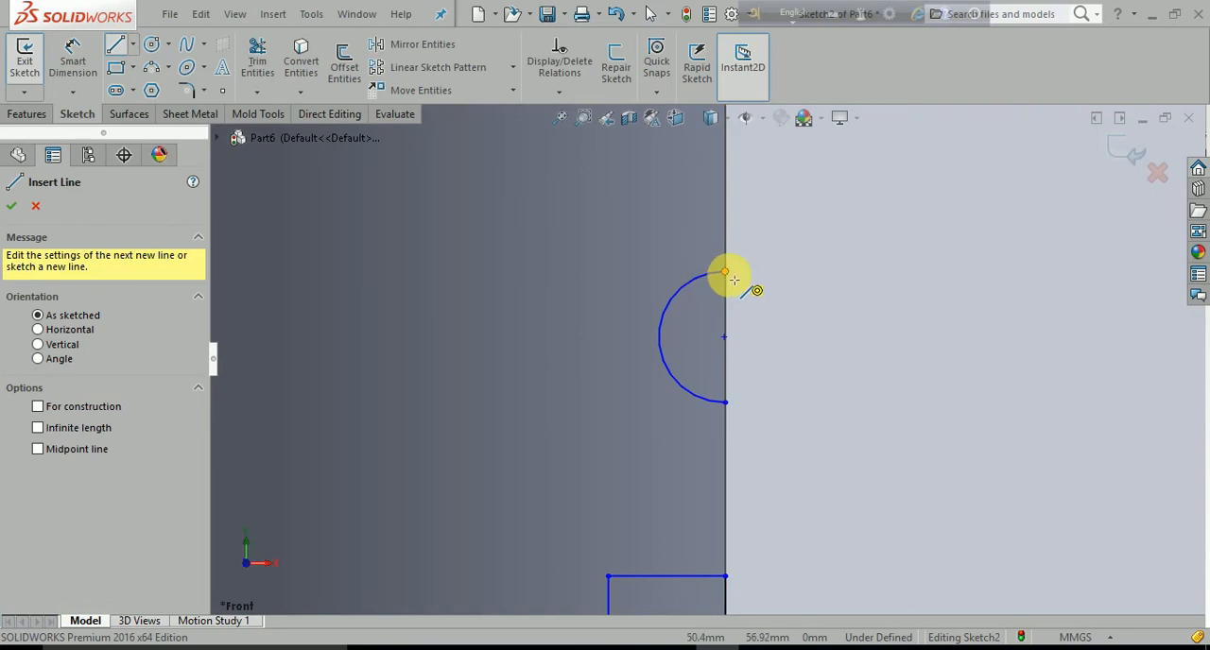
click(725, 273)
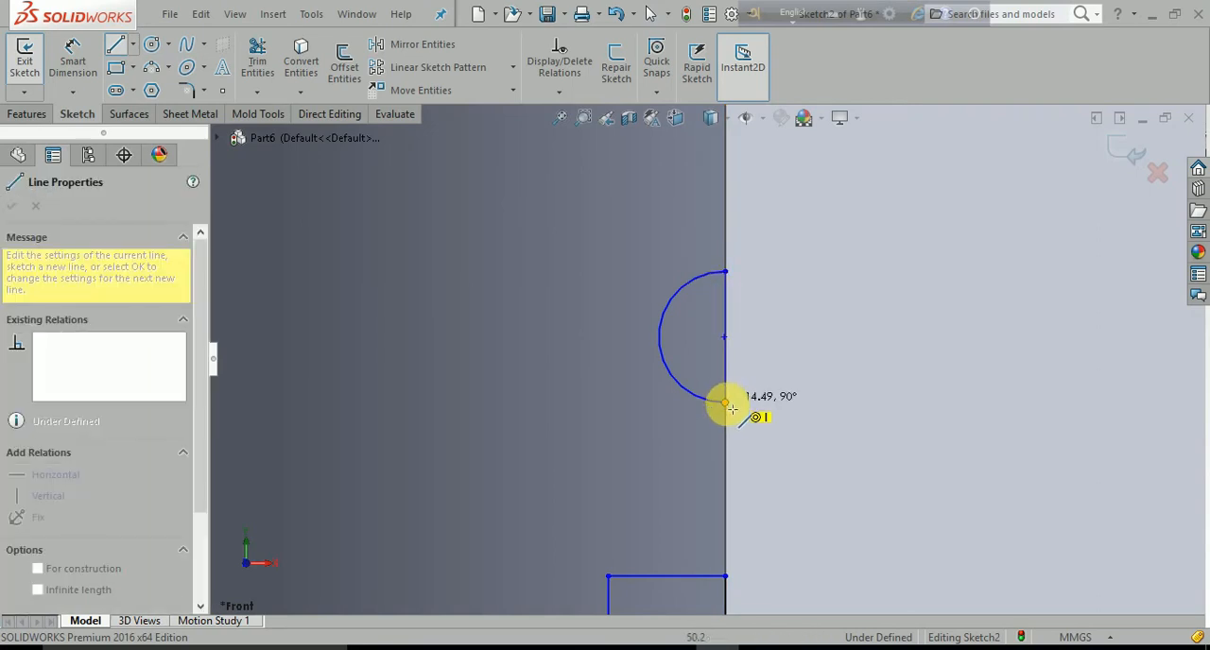
click(725, 402)
key(Escape)
key(Escape)
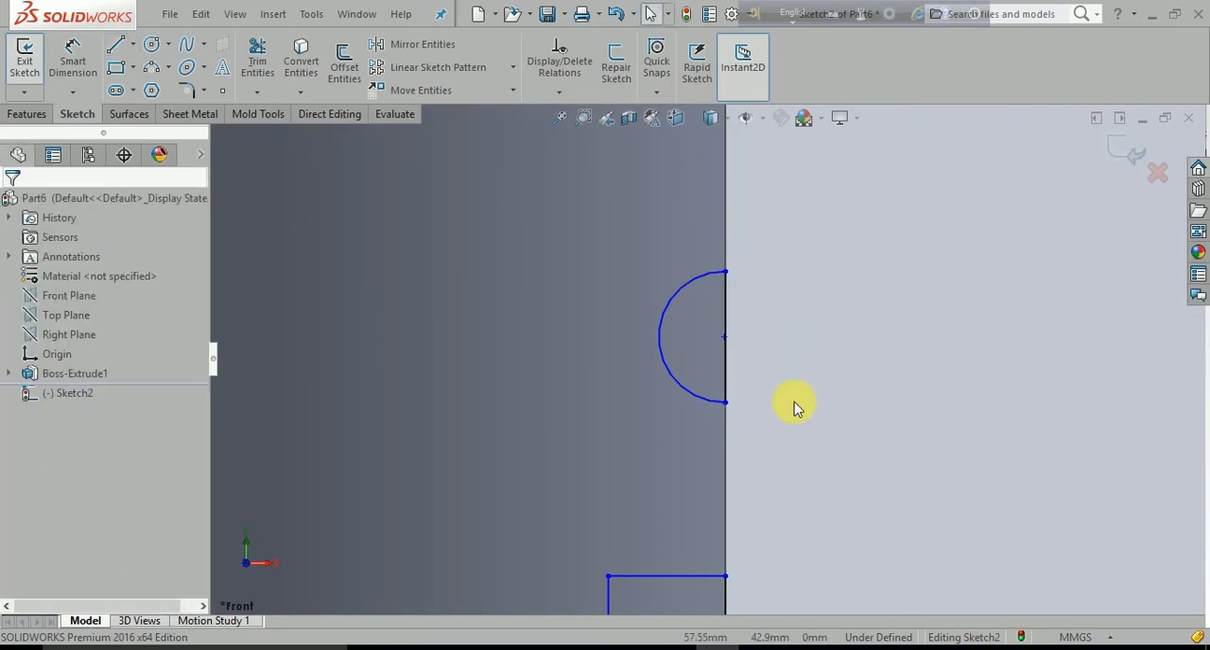
scroll(797, 404, up, 3)
scroll(789, 407, up, 2)
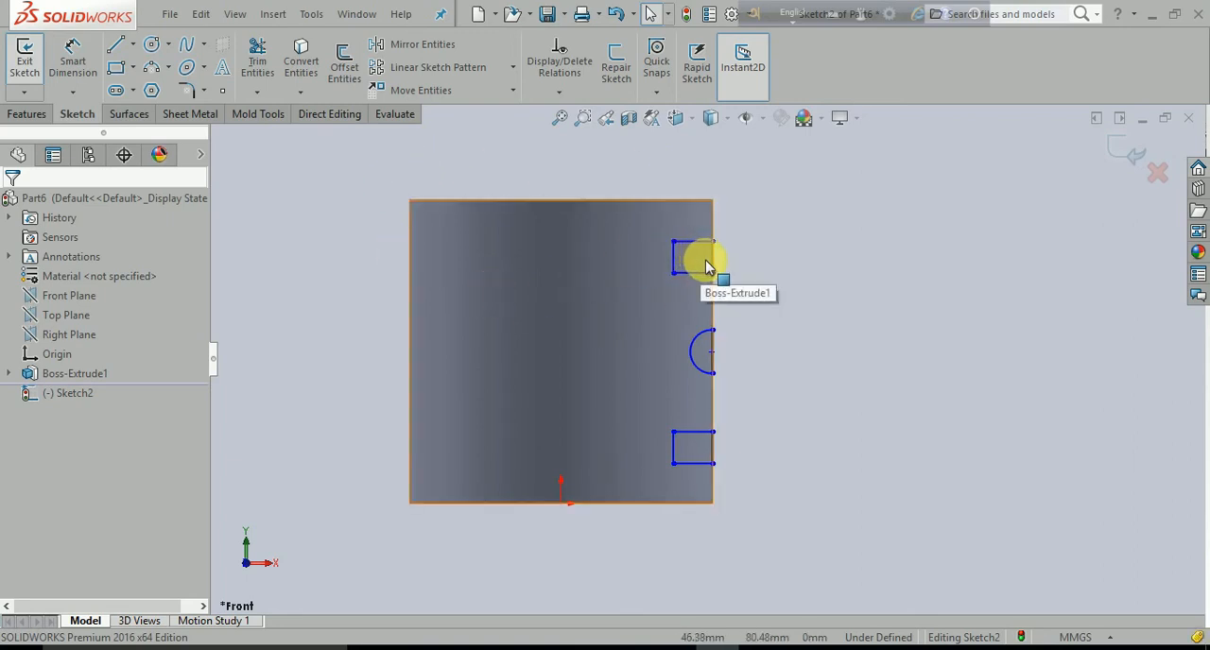
- Start a Revolved Cut of the groove profiles, display temporary axes, and use the cylinder's central axis as the axis of revolution
click(24, 112)
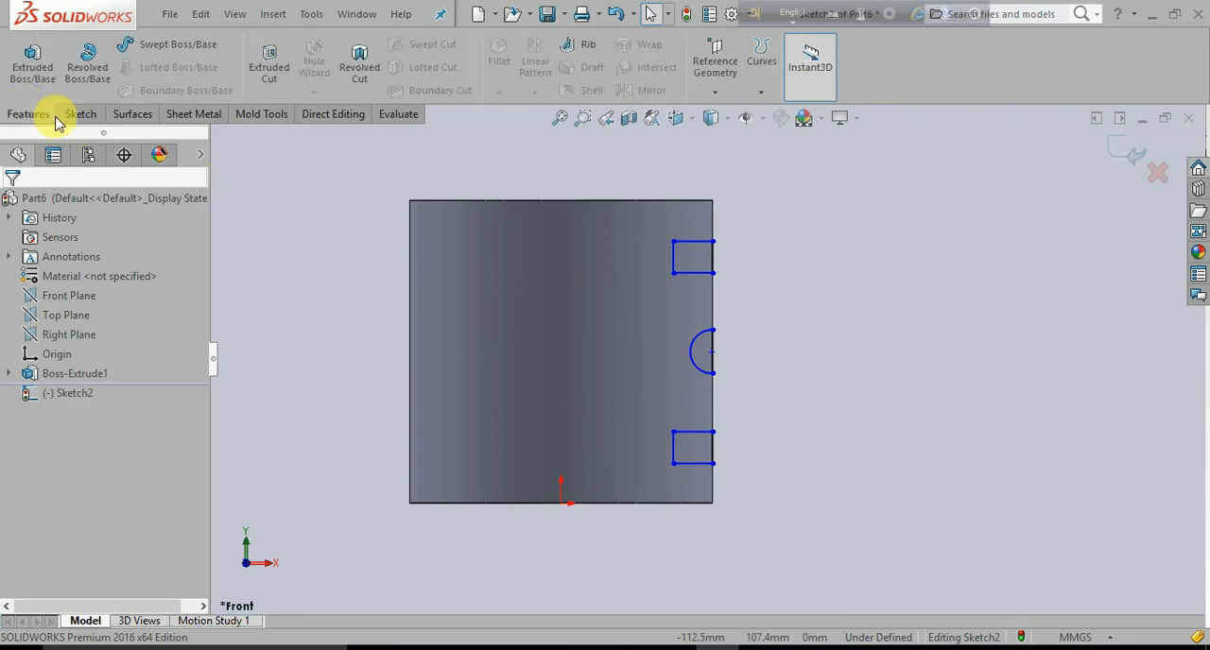
click(356, 66)
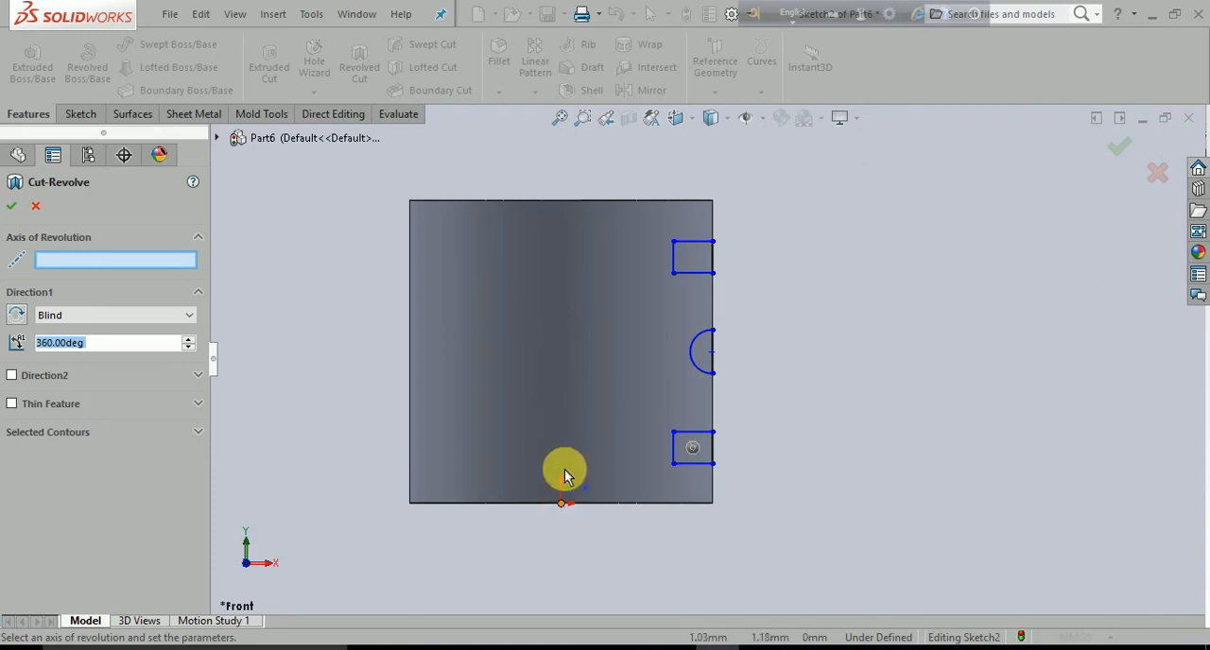
click(766, 120)
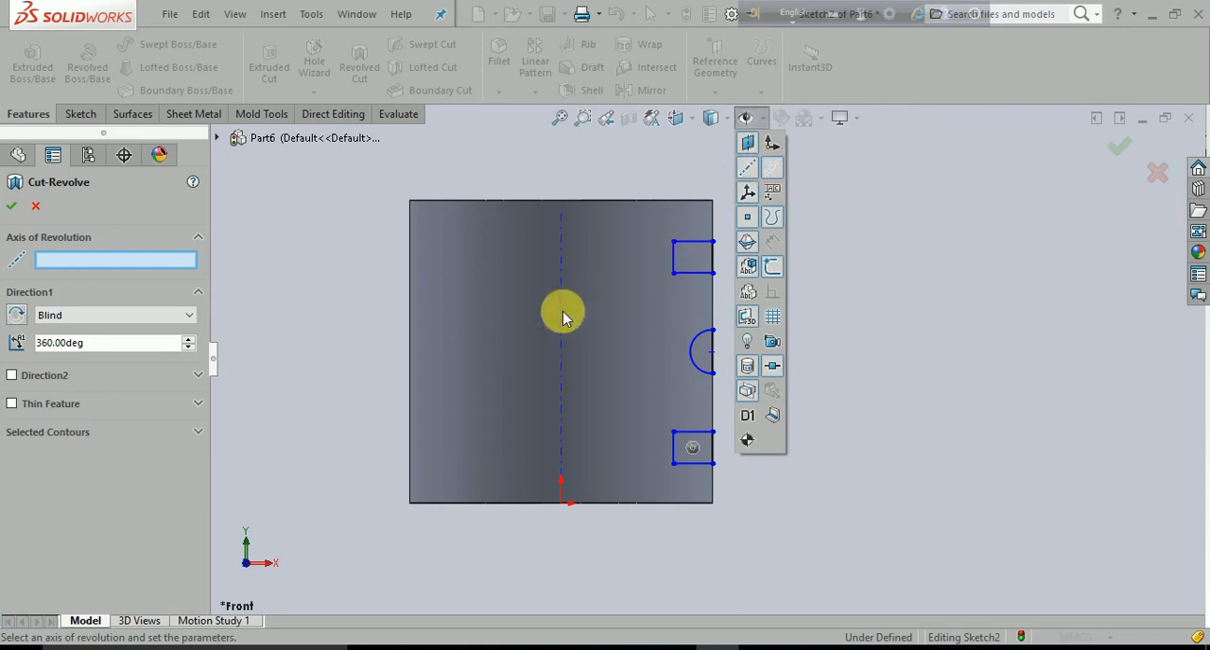
click(592, 259)
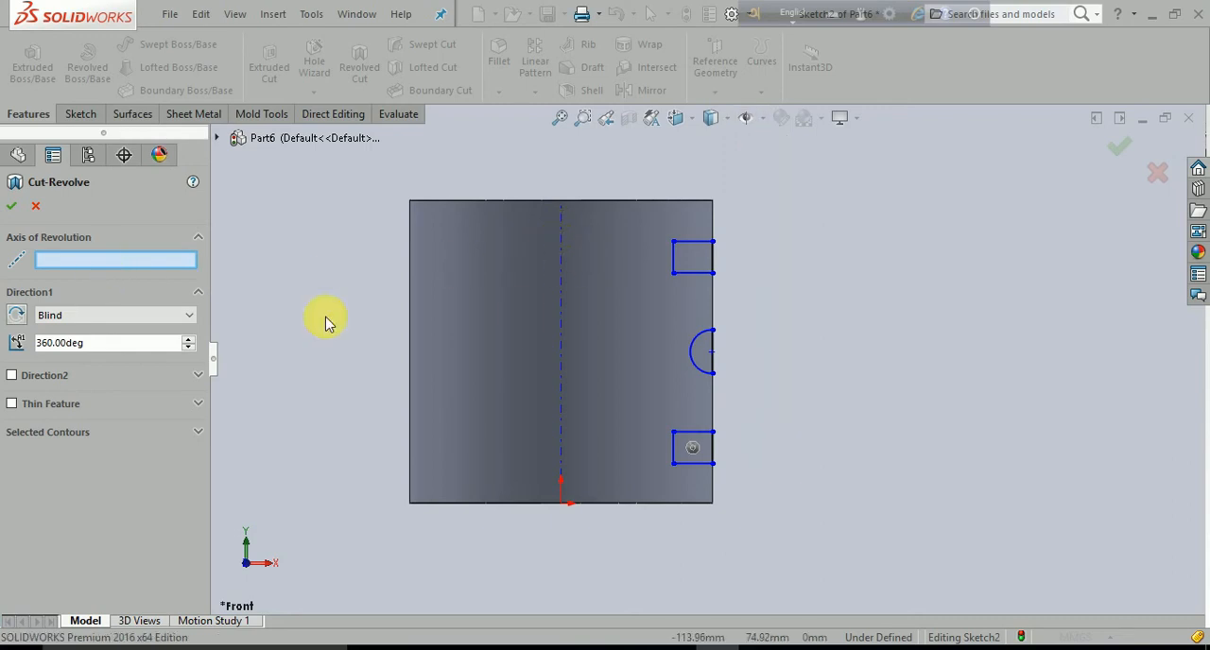
click(560, 303)
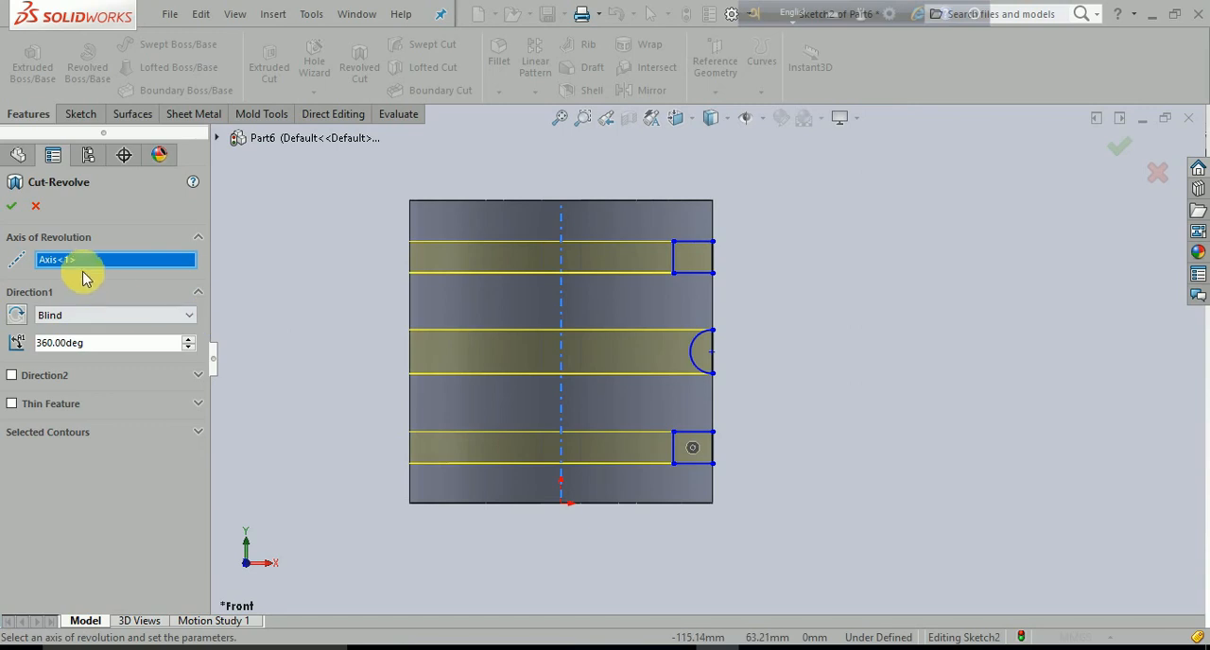
- Set the revolved cut's angle to 280 degrees and apply it to cut all three grooves
scroll(272, 321, up, 3)
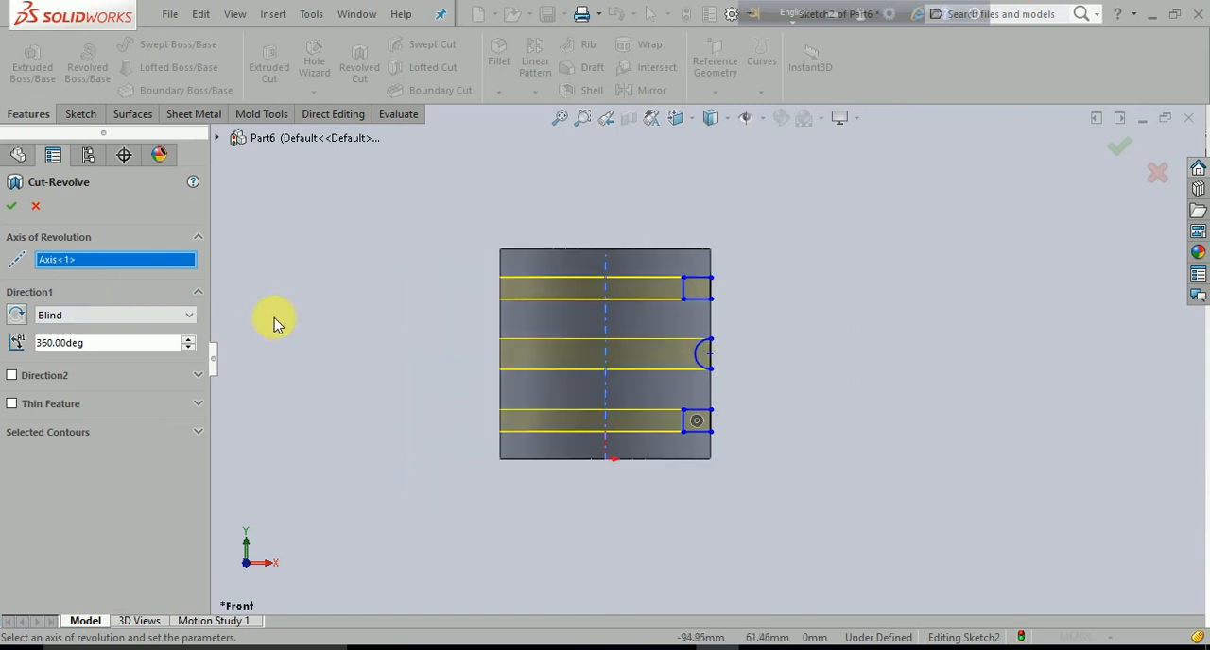
middle_drag(650, 480, 652, 523)
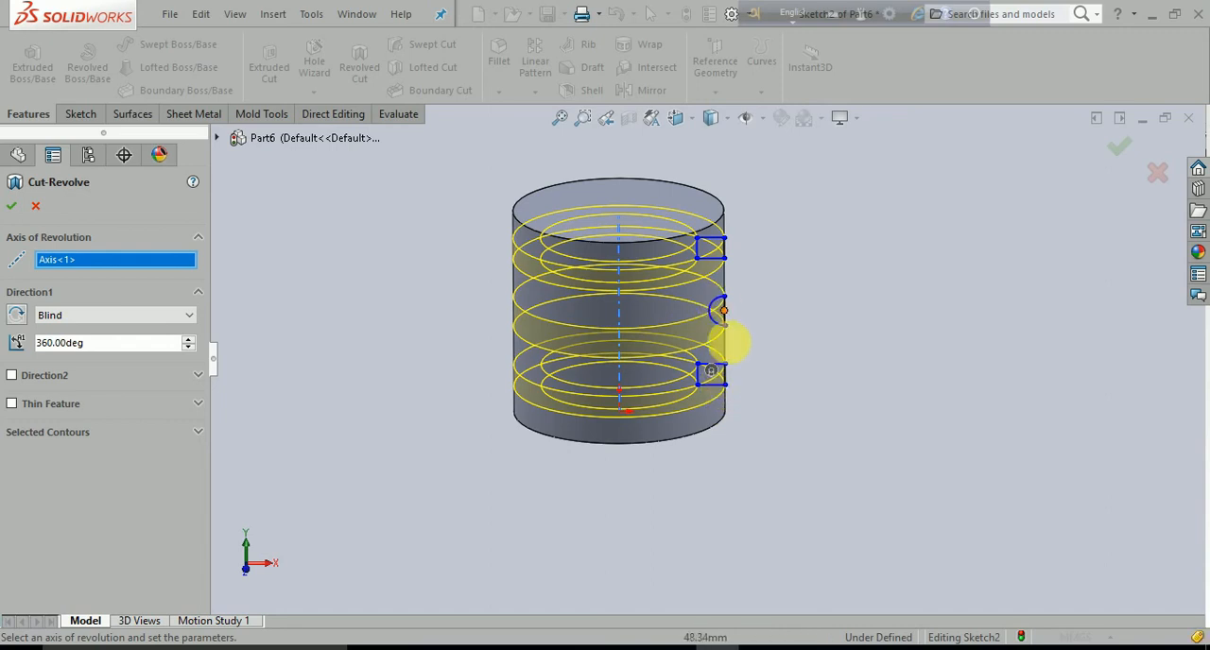
mouse_move(823, 351)
middle_down()
mouse_move(828, 340)
mouse_move(828, 401)
mouse_move(756, 334)
middle_up()
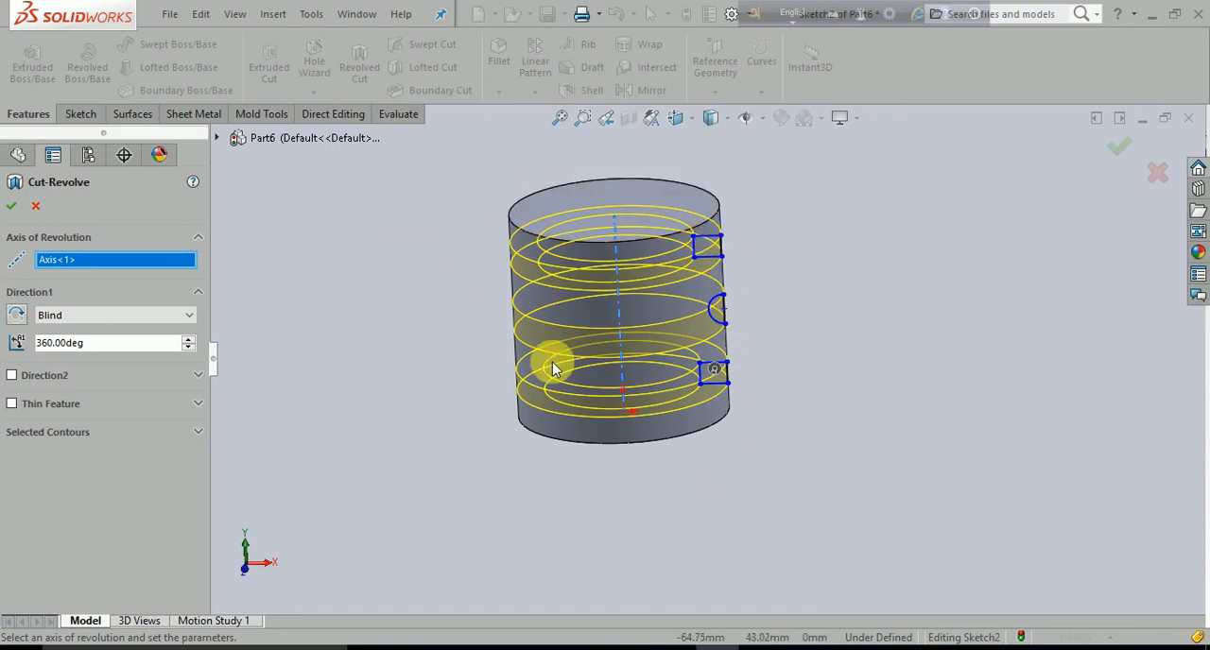
click(104, 352)
text(280)
key(Return)
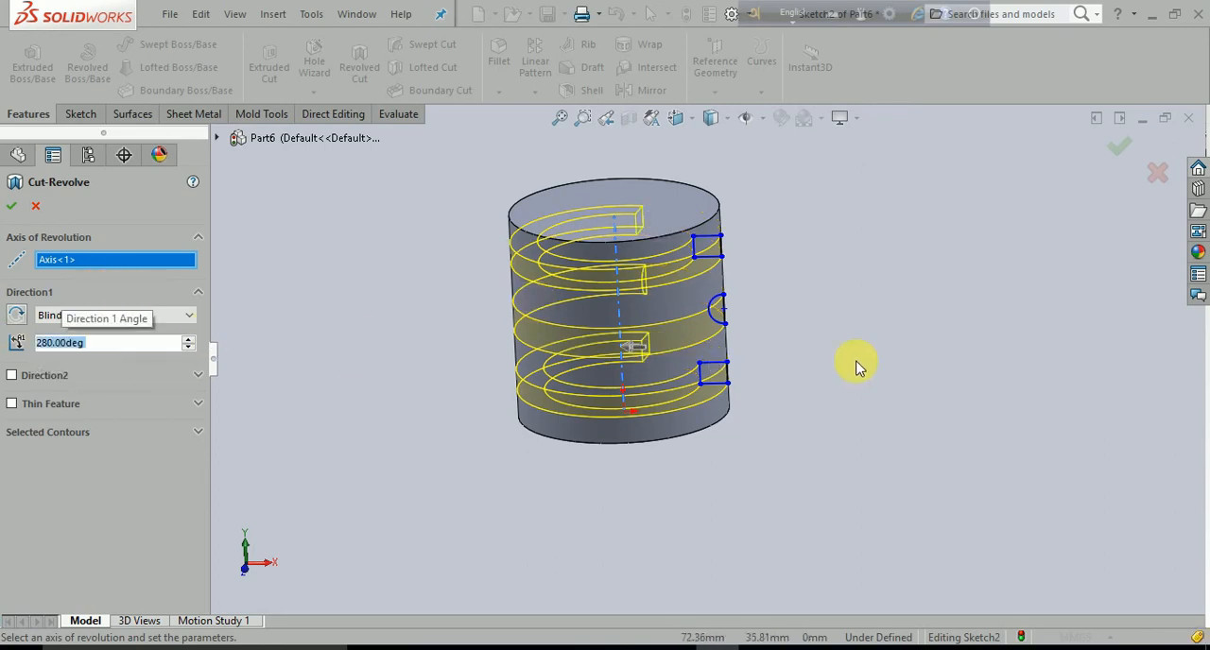
middle_drag(845, 476, 863, 573)
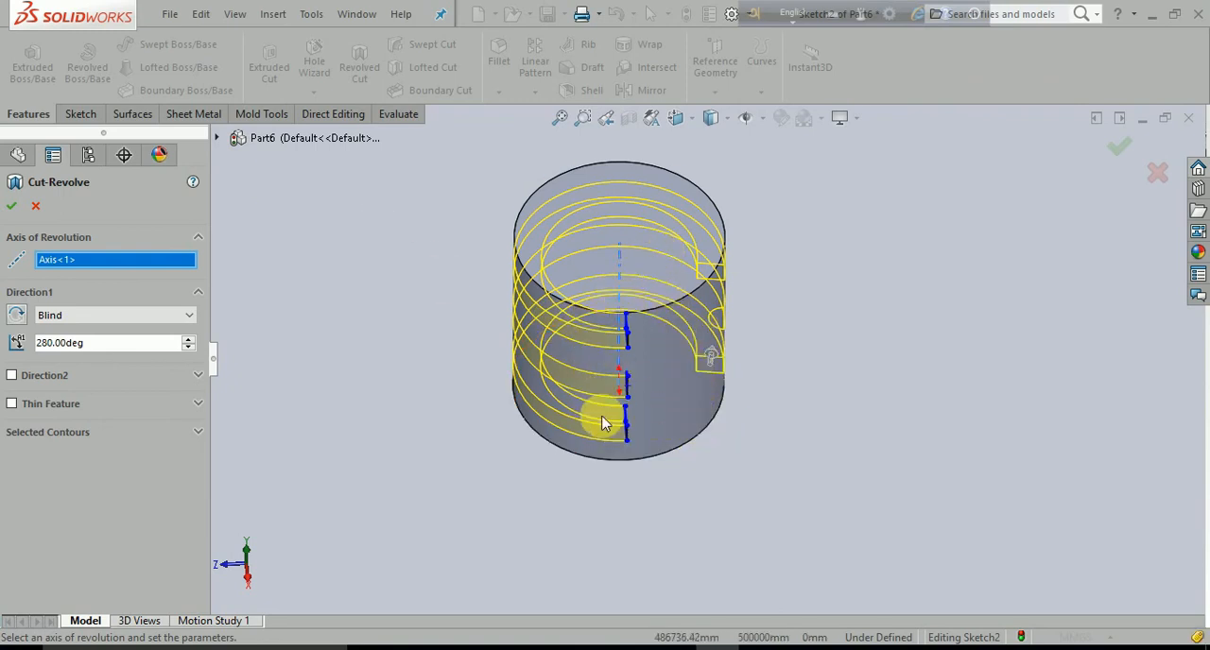
mouse_move(783, 453)
middle_down()
mouse_move(796, 343)
mouse_move(680, 410)
middle_up()
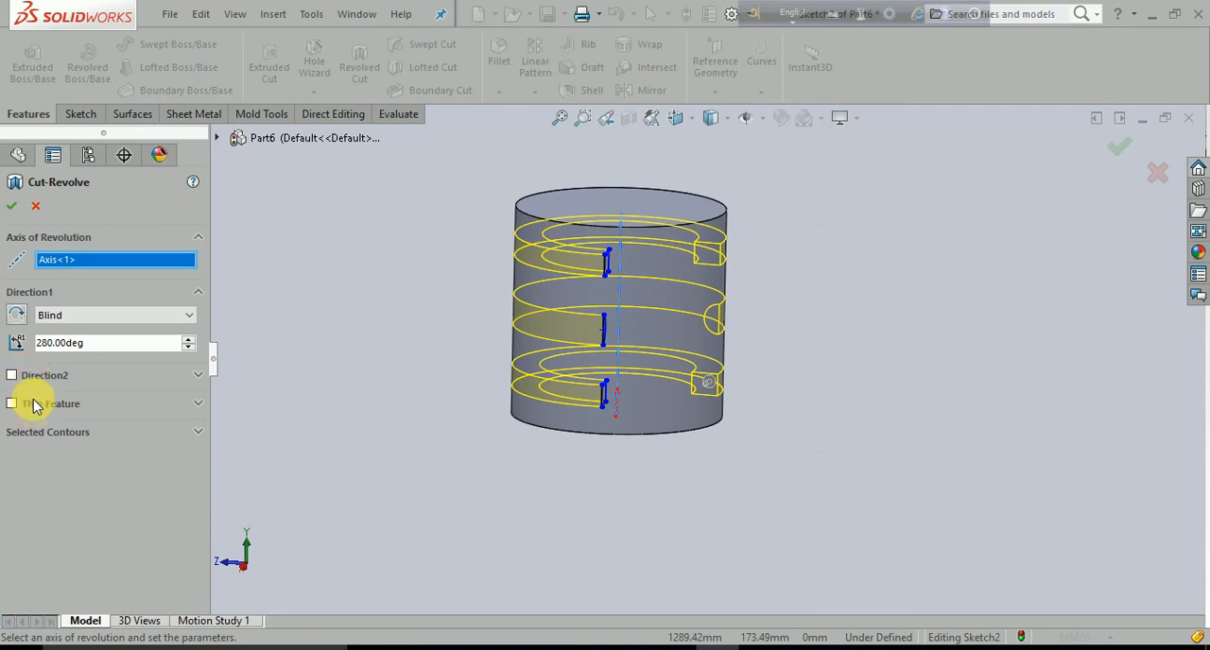
click(66, 432)
click(68, 437)
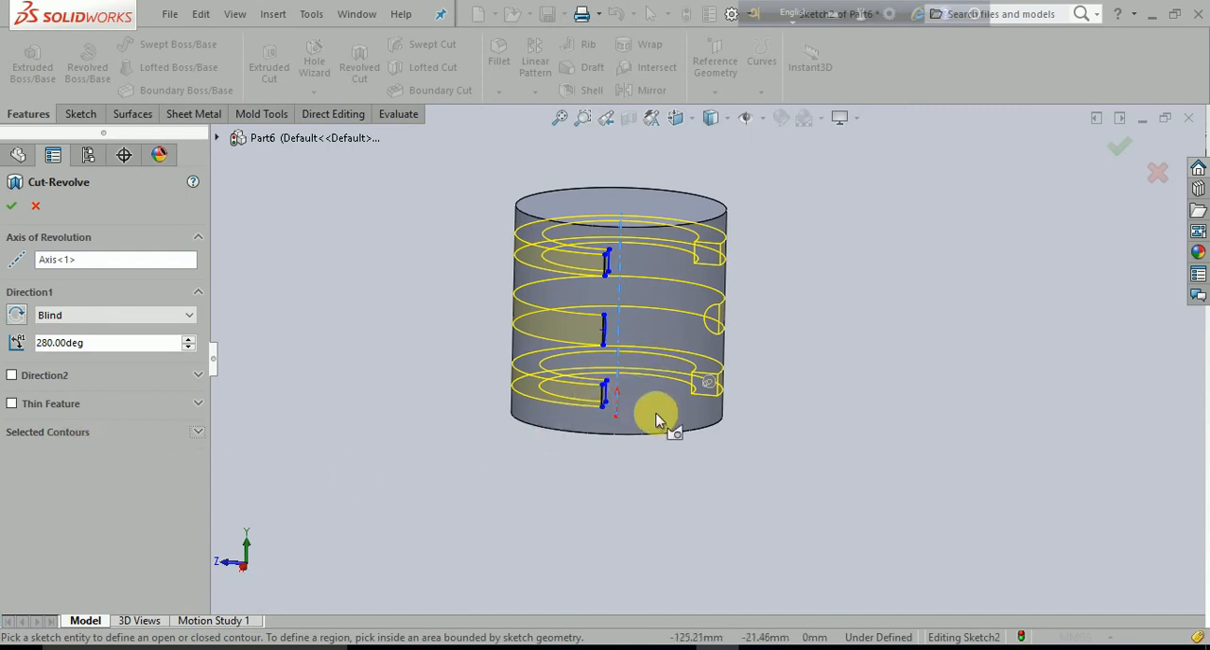
scroll(676, 478, up, 3)
middle_drag(695, 540, 360, 488)
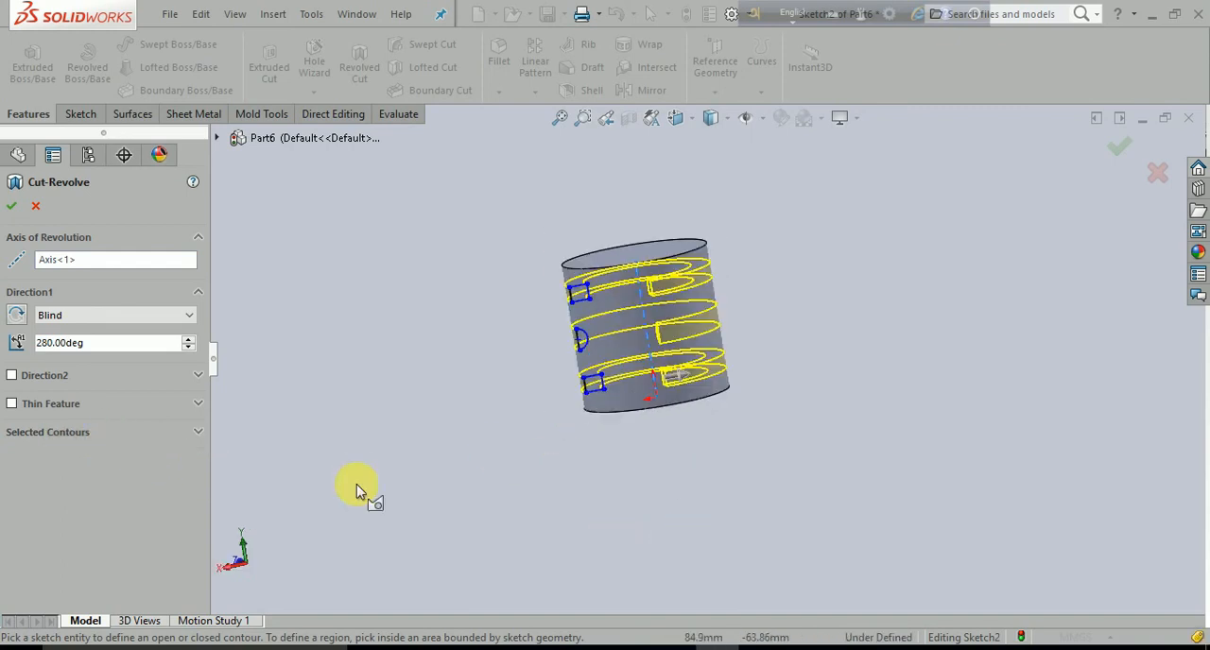
click(12, 206)
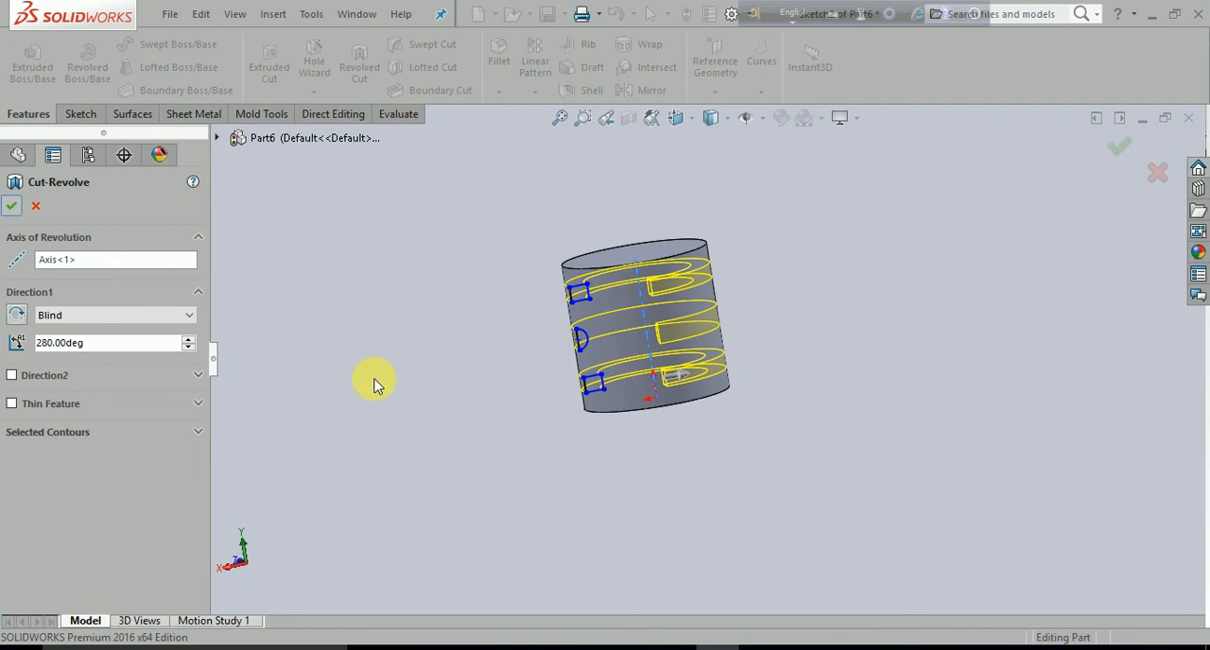
- Examine the three partial grooves and their end faces from several sides of the cylinder
middle_drag(424, 413, 615, 407)
scroll(697, 311, down, 5)
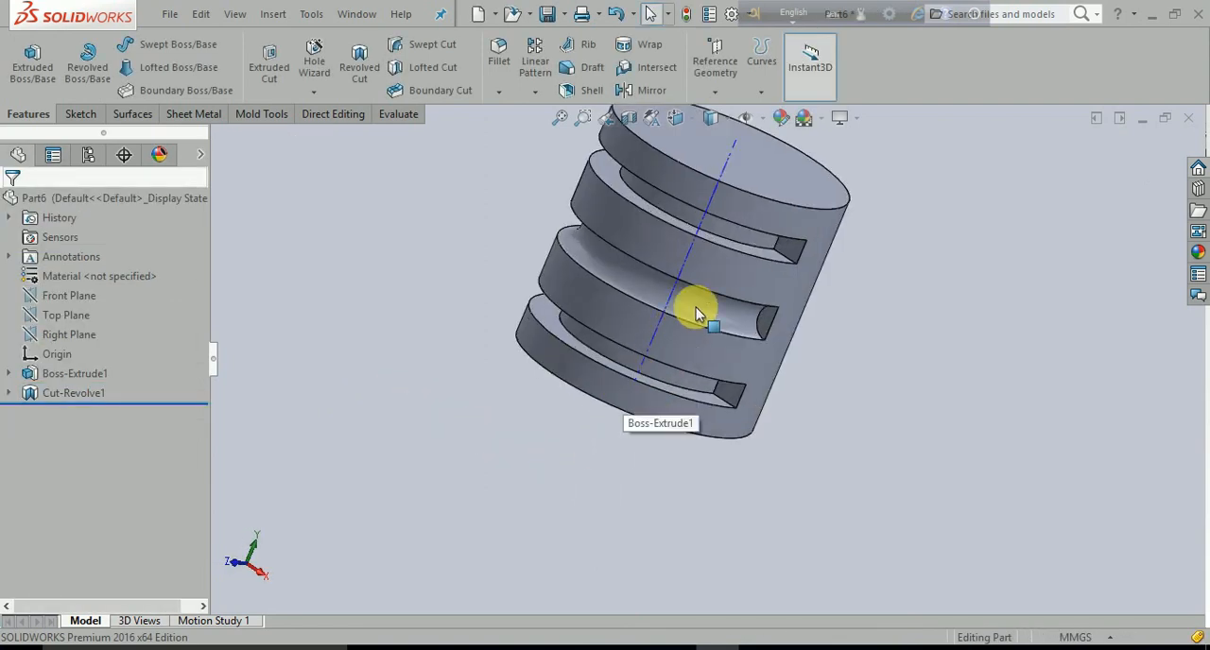
middle_drag(726, 346, 762, 338)
scroll(753, 337, up, 5)
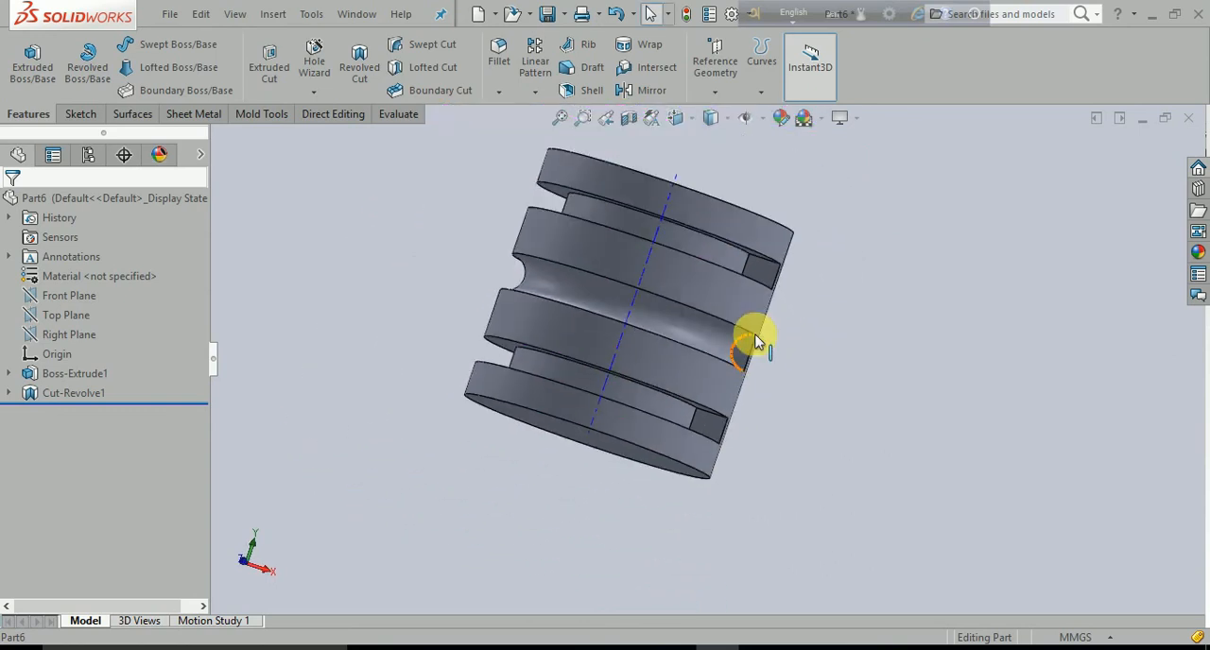
middle_drag(749, 427, 652, 463)
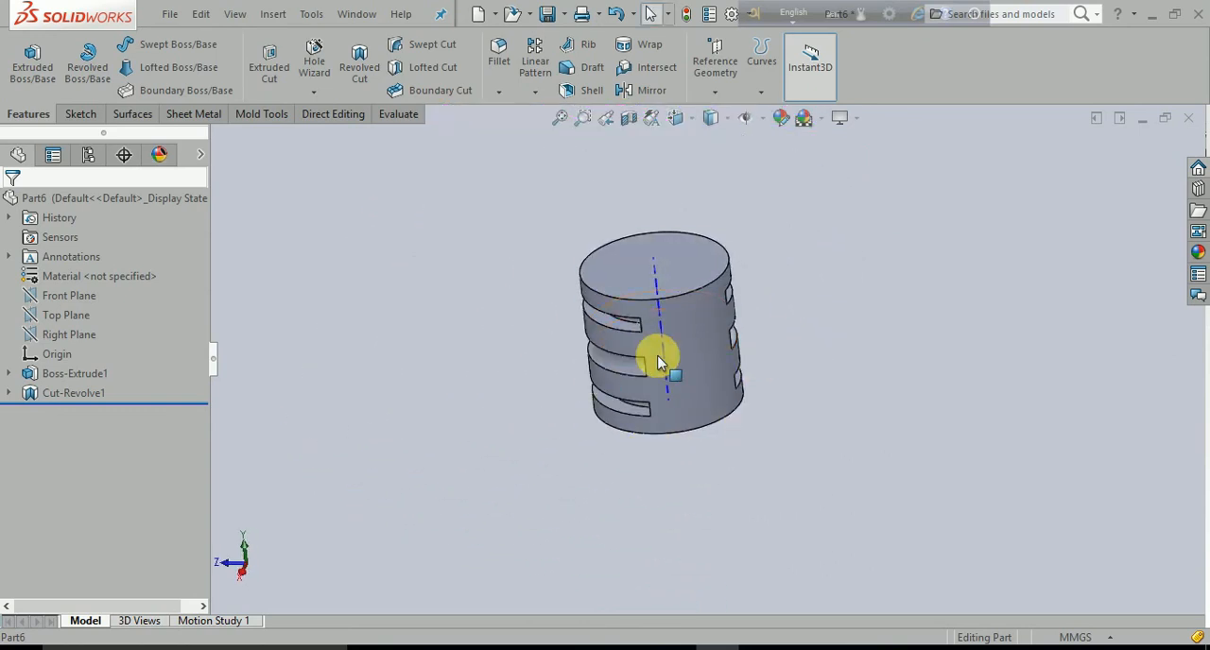
middle_drag(646, 571, 686, 435)
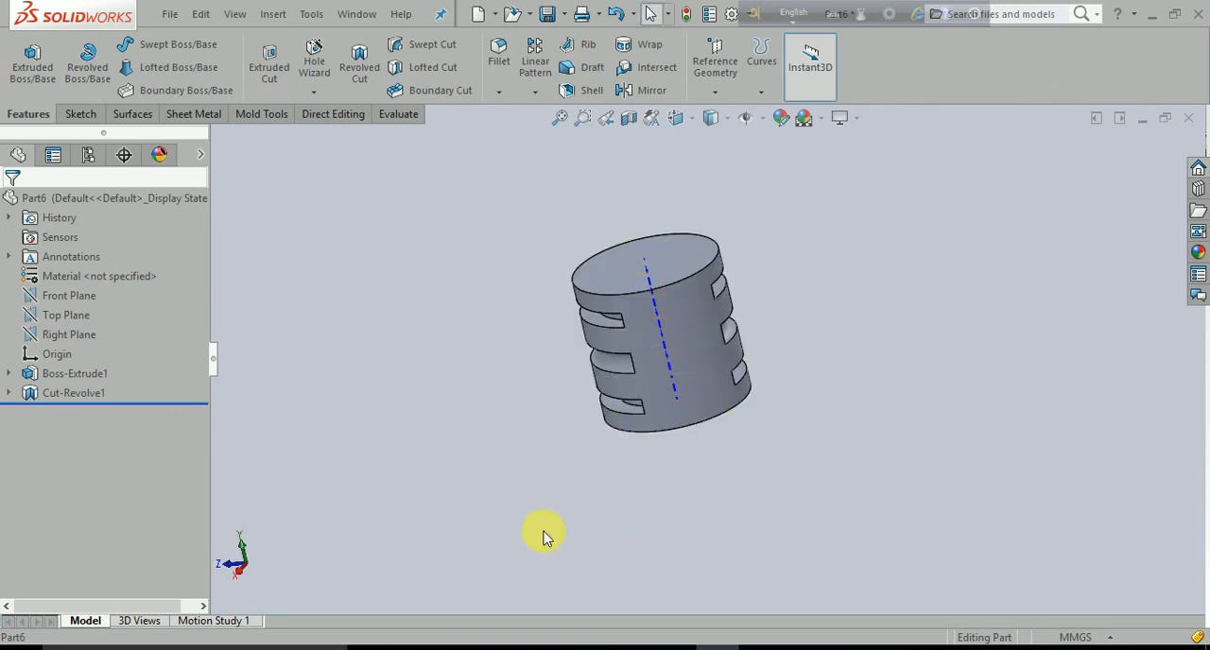
middle_drag(544, 536, 621, 540)
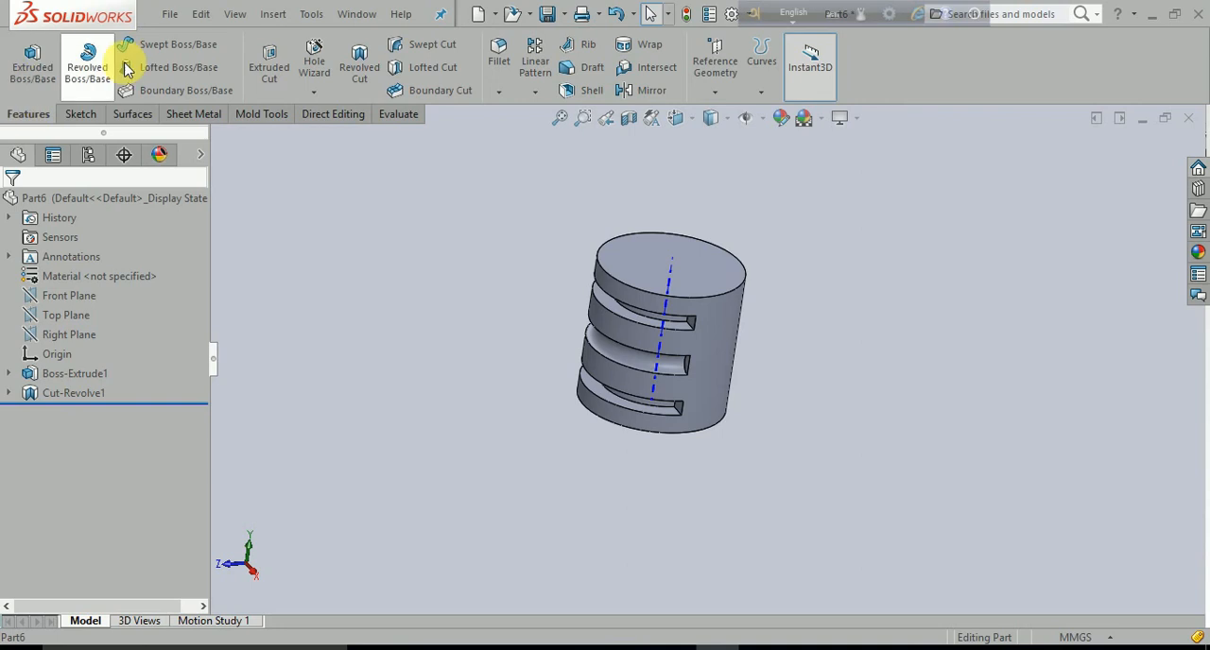
- Try a Revolved Cut with the semicircle and both rectangles chosen as the selected contours
click(359, 62)
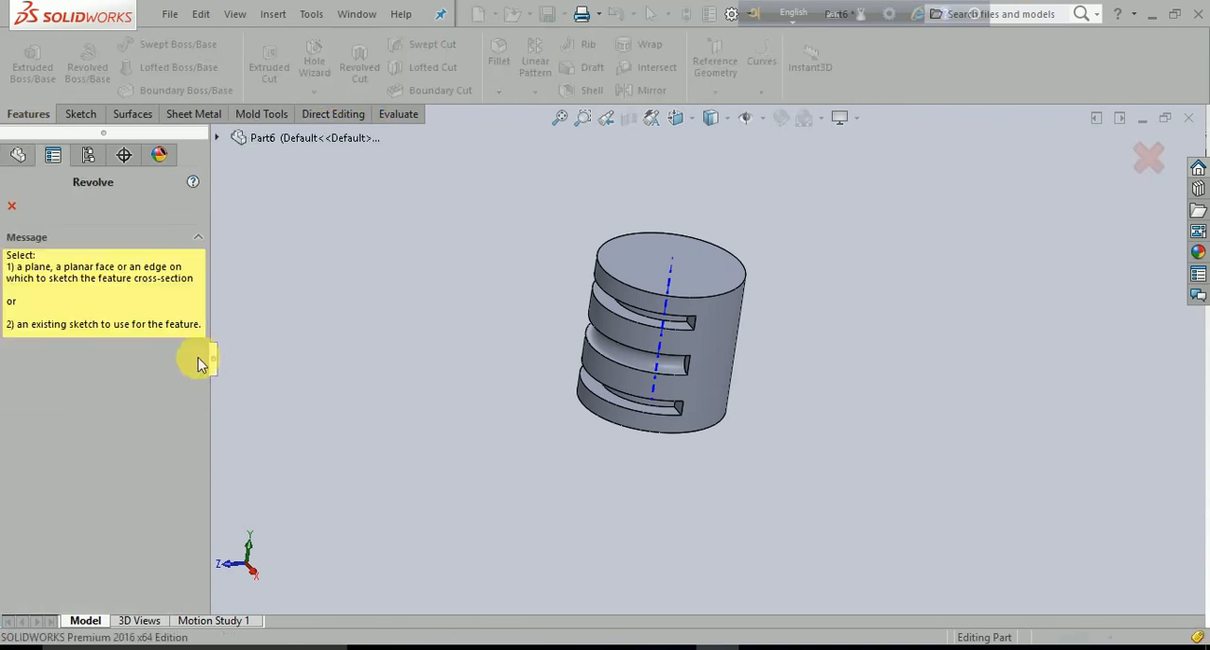
click(13, 207)
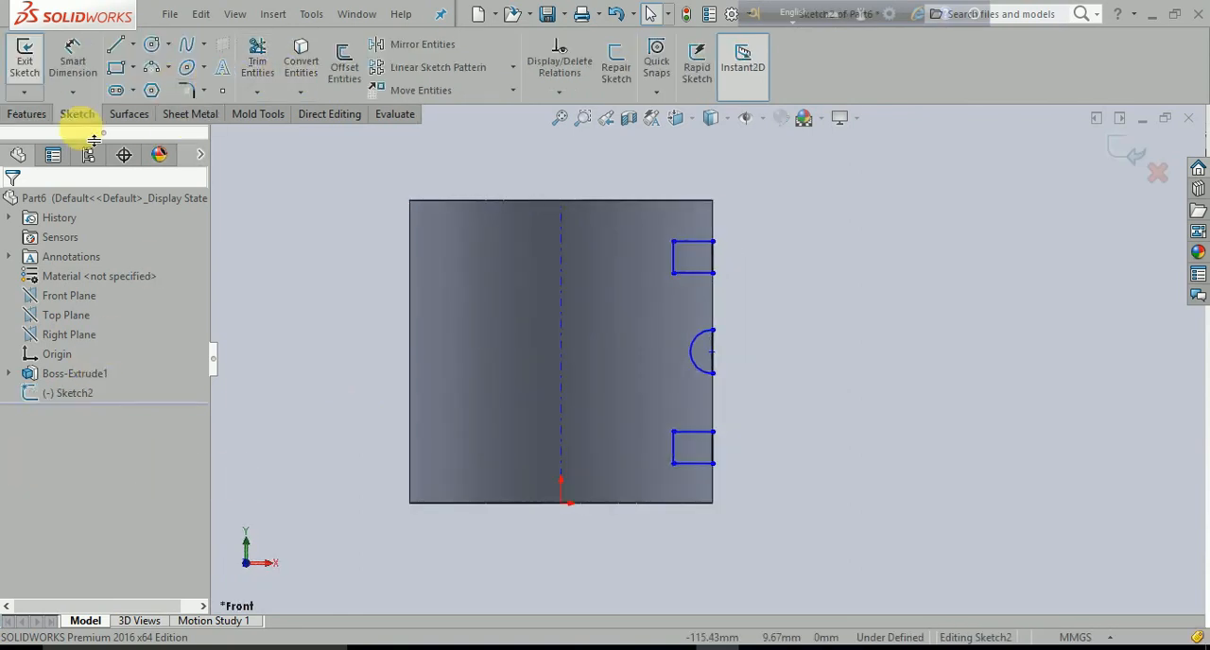
click(26, 114)
click(359, 60)
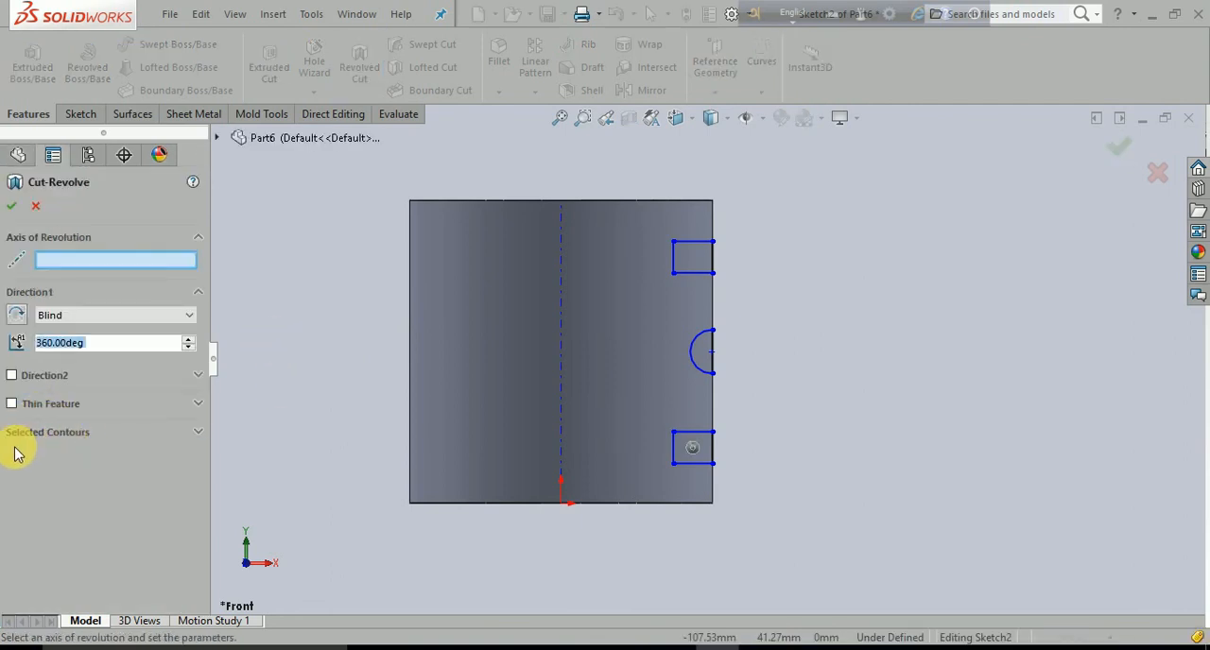
click(83, 438)
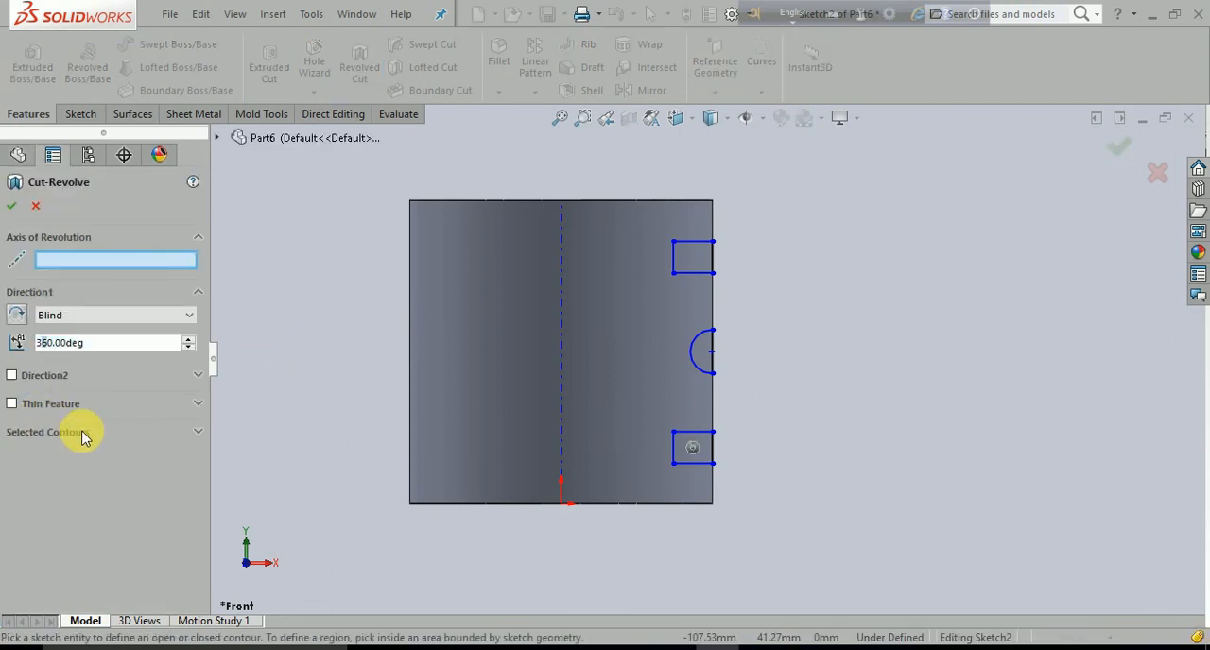
click(699, 443)
click(706, 356)
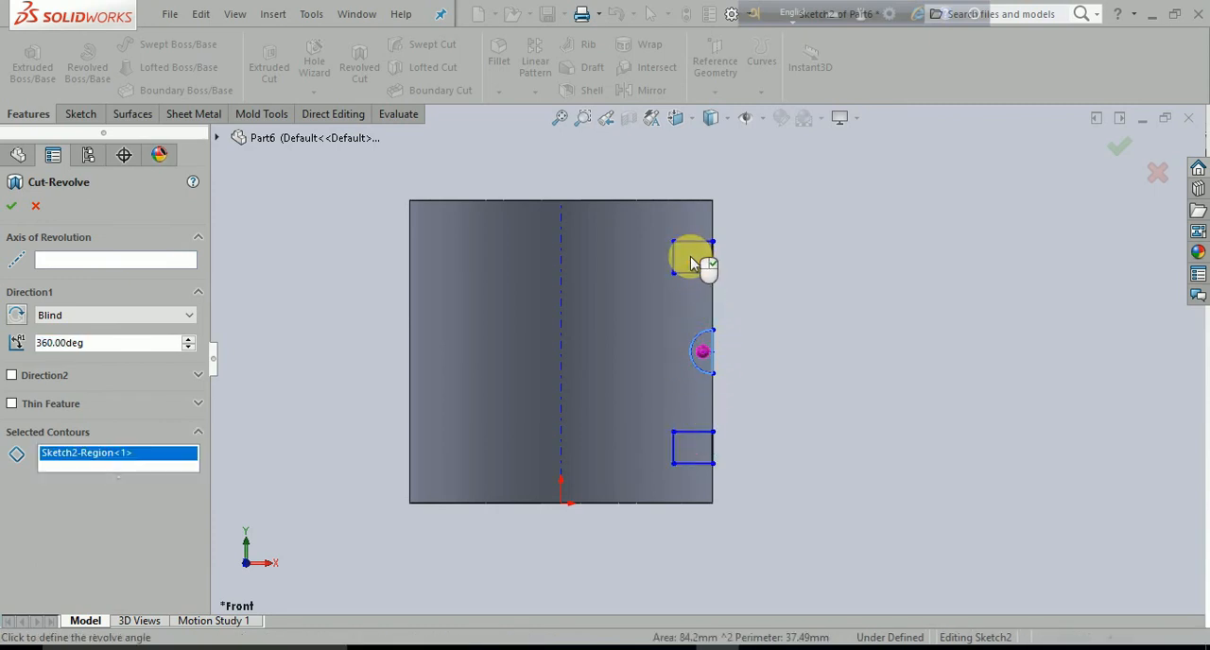
click(690, 255)
click(157, 467)
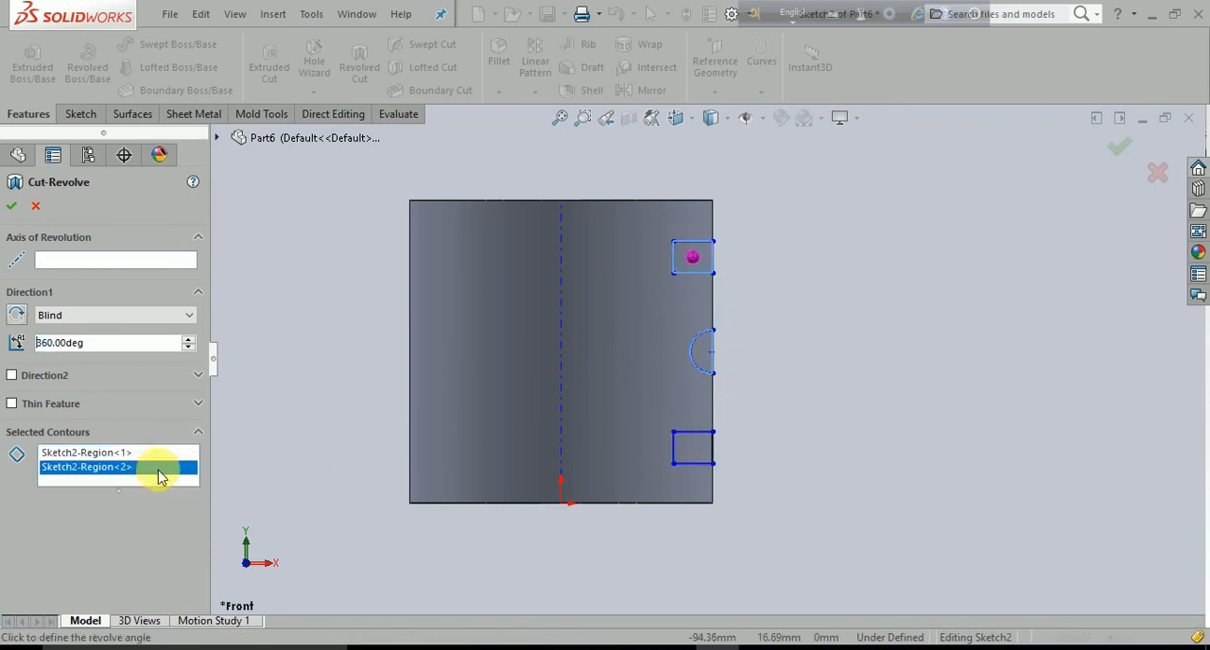
click(699, 469)
scroll(823, 481, up, 4)
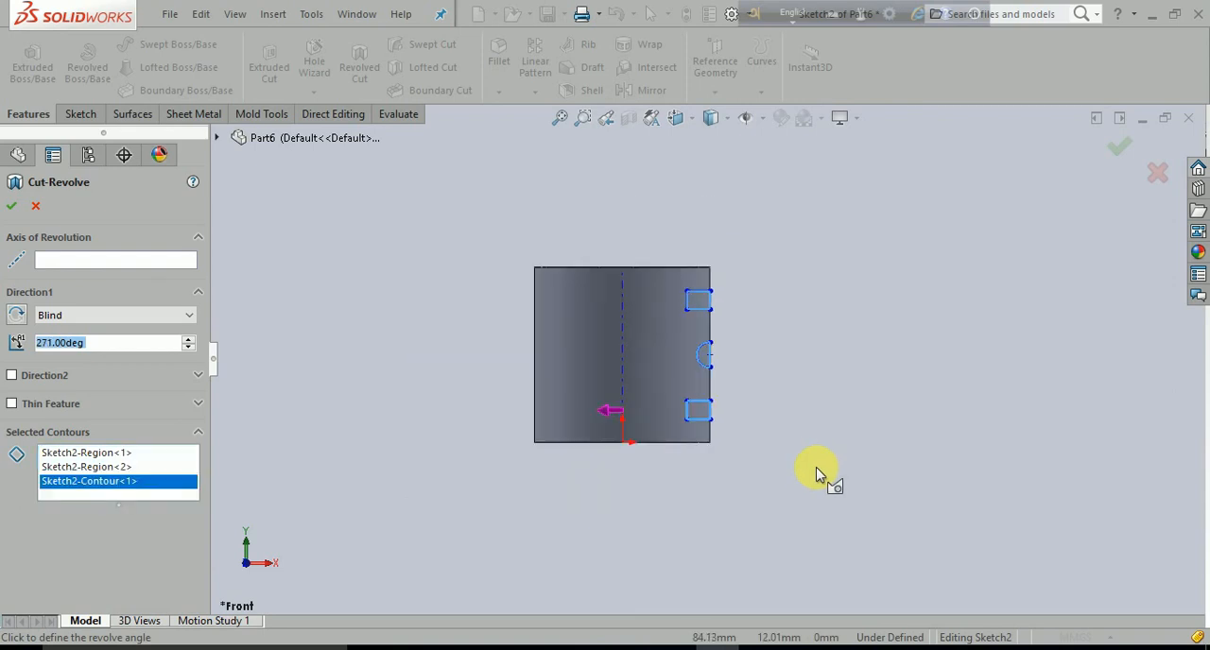
mouse_move(807, 510)
middle_down()
mouse_move(718, 565)
mouse_move(750, 571)
middle_up()
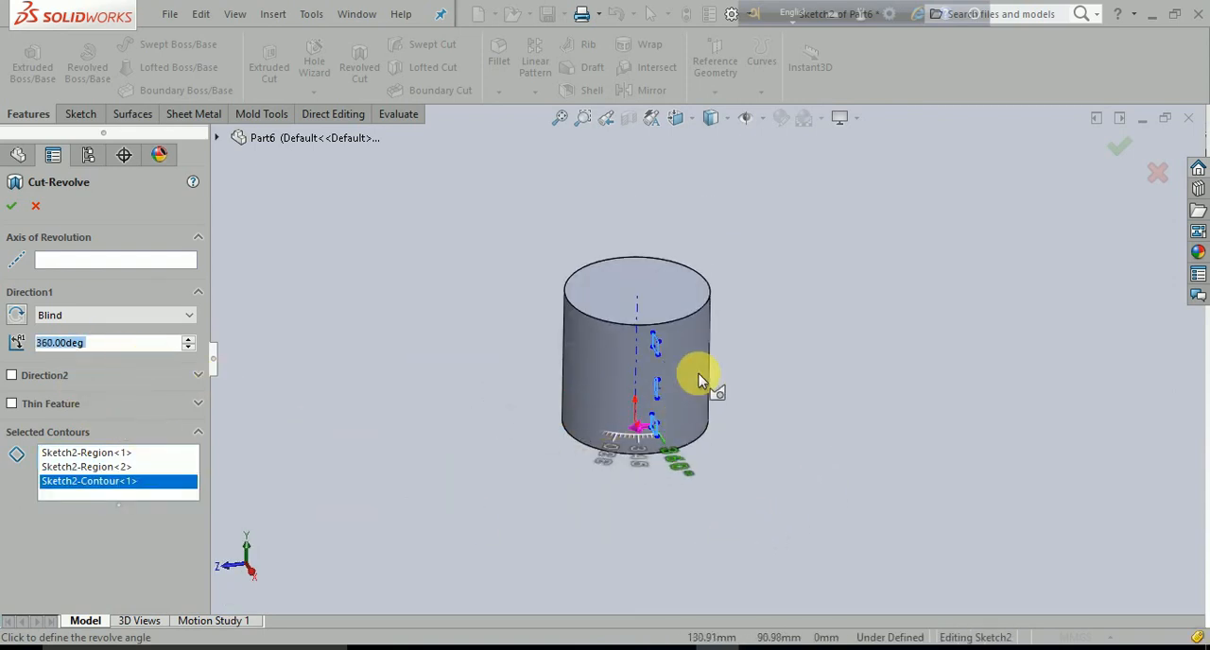
click(35, 207)
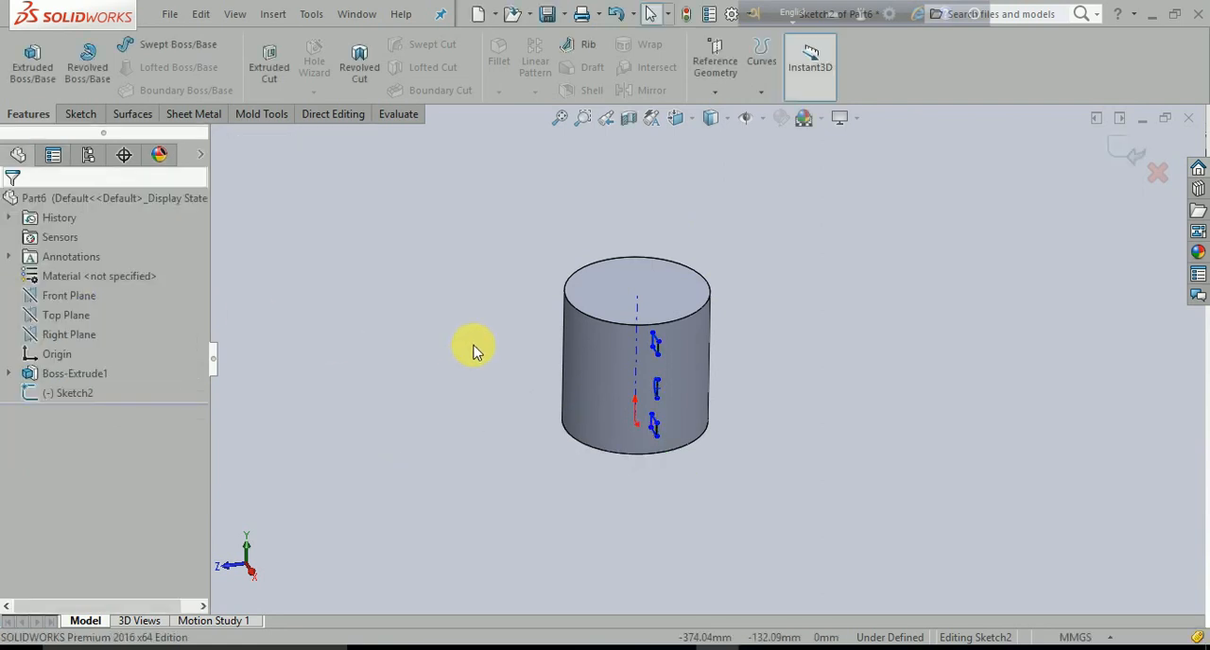